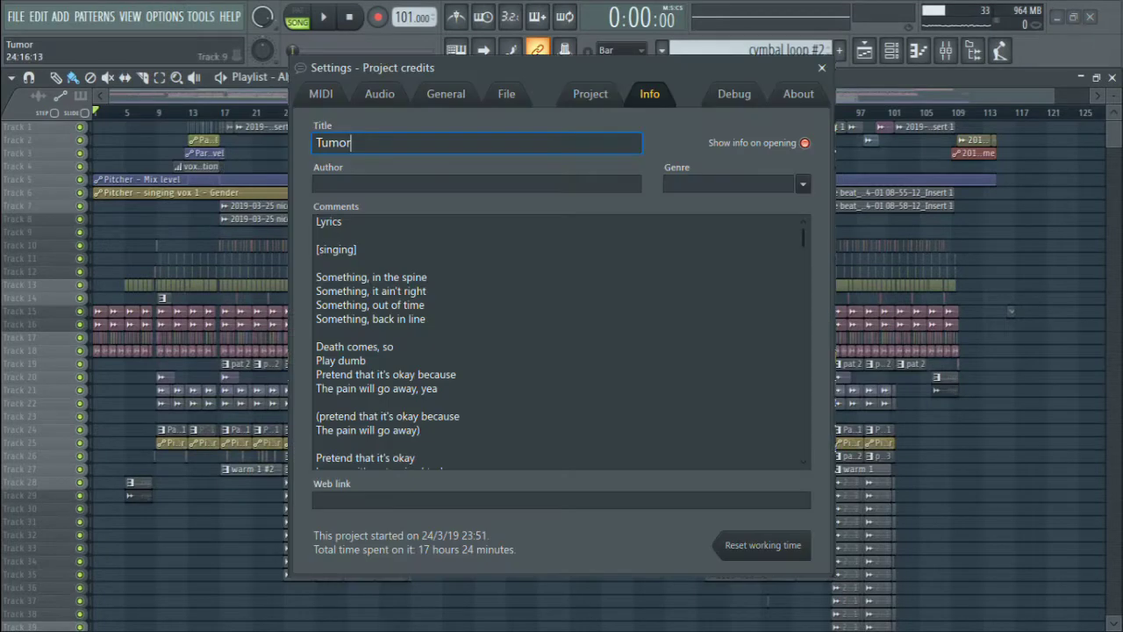
# - Close the project info and look over the instrument and vocal submix tracks in the mixer
pyautogui.click(821, 68)
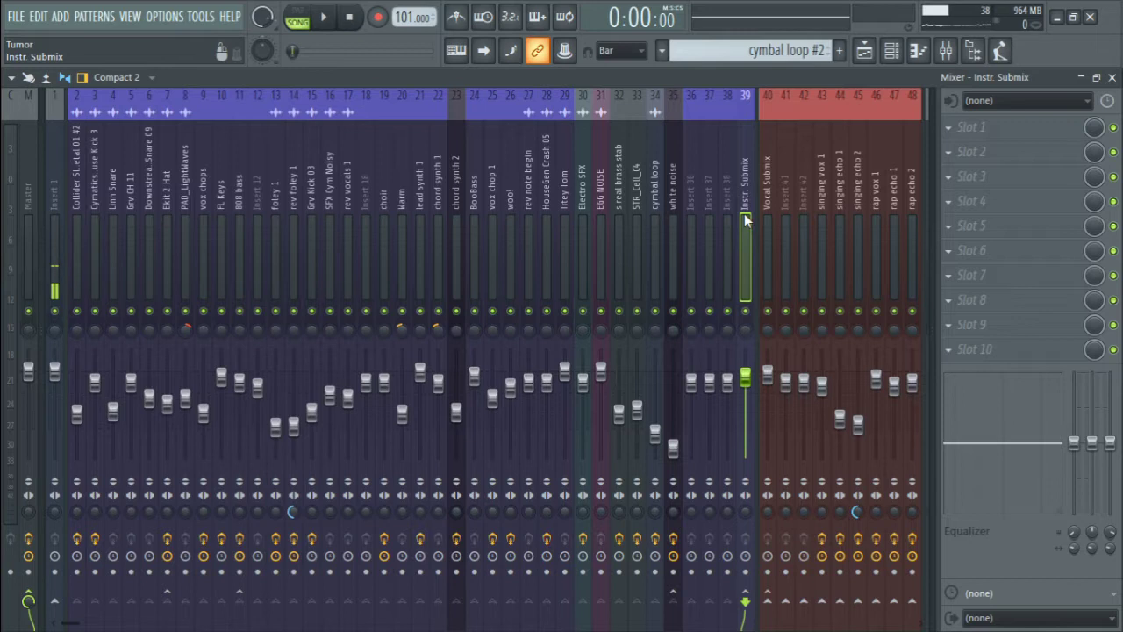
pyautogui.moveTo(742, 226); pyautogui.dragTo(330, 289)
pyautogui.moveTo(405, 290); pyautogui.dragTo(751, 271)
pyautogui.moveTo(769, 234); pyautogui.dragTo(743, 236)
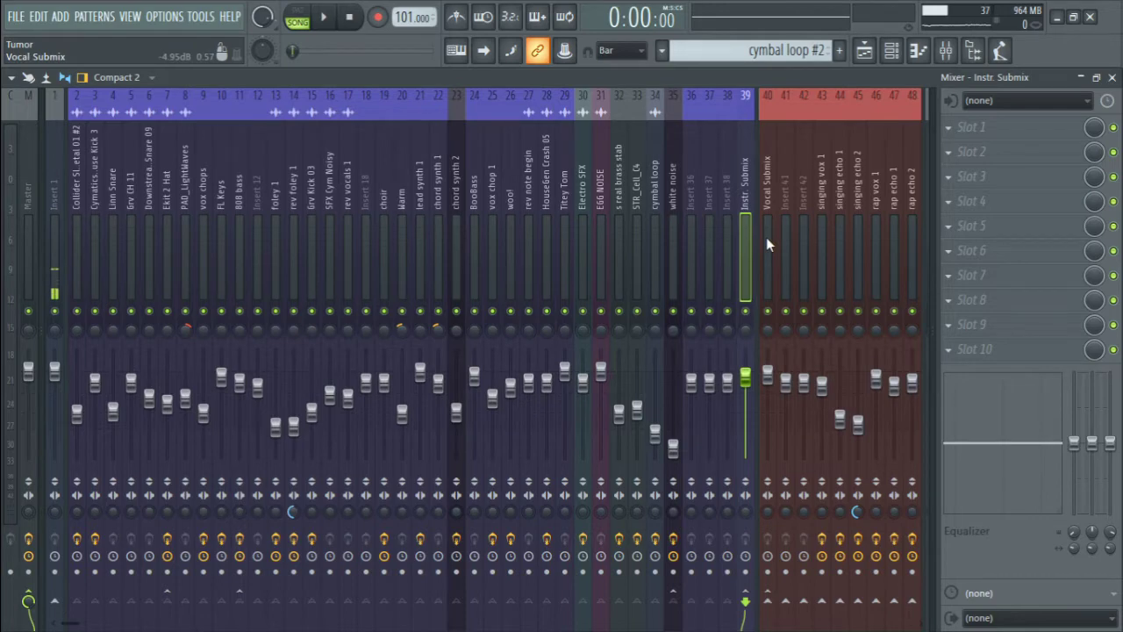
# - Open the playlist and look over the arrangement down to the Param. EQ 2 and Limiter automation clips on tracks 40 and 42
pyautogui.press('F5')
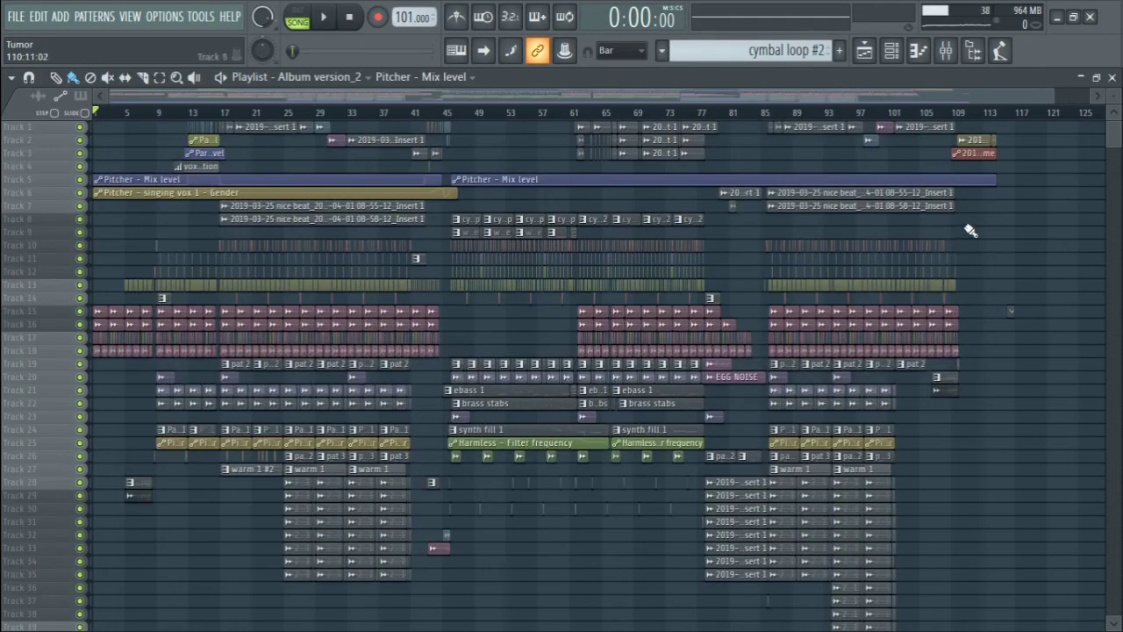
pyautogui.moveTo(1044, 240); pyautogui.dragTo(95, 129)
pyautogui.moveTo(1062, 247); pyautogui.dragTo(18, 383)
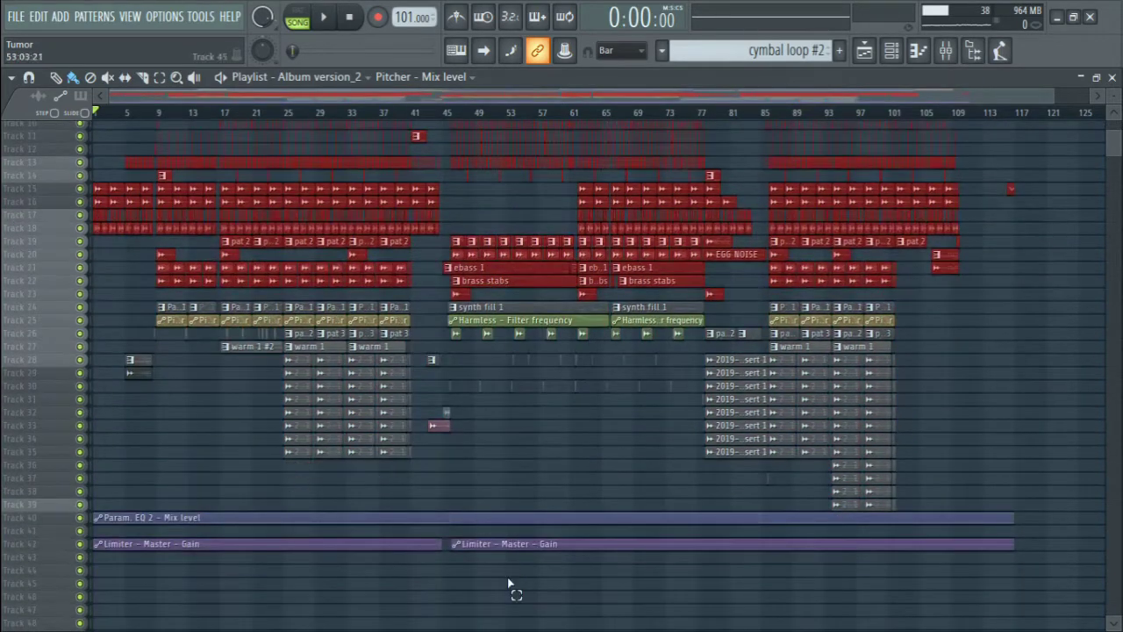
pyautogui.click(341, 514)
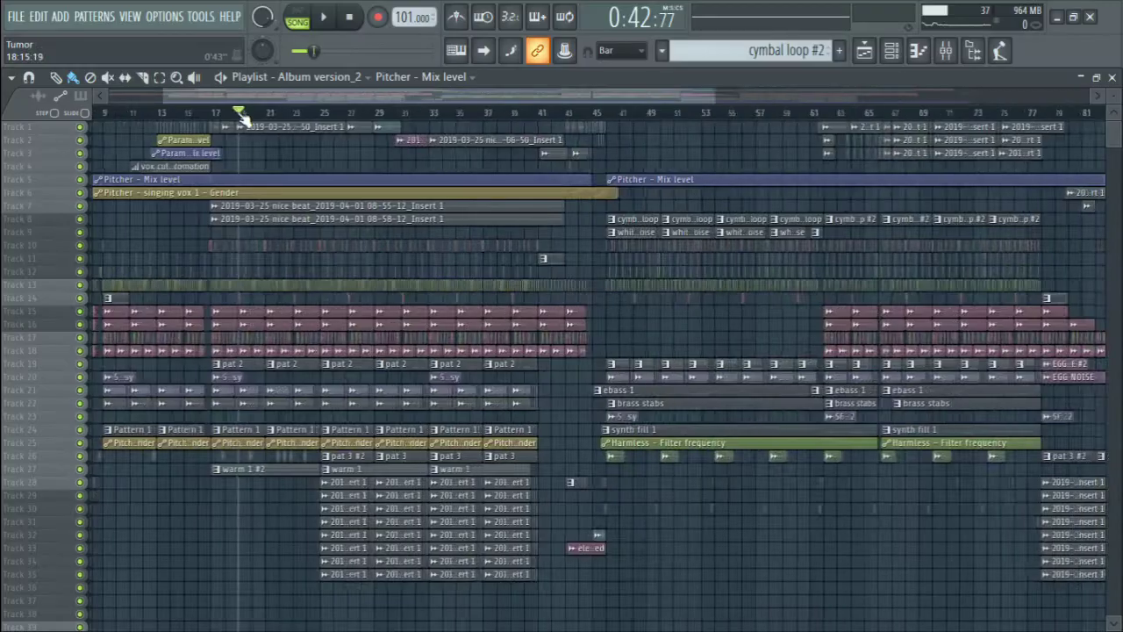
# - Solo track 14 and play its Collider clip from bar 19, with the waveforms enlarged
pyautogui.scroll(3, 238, 115)
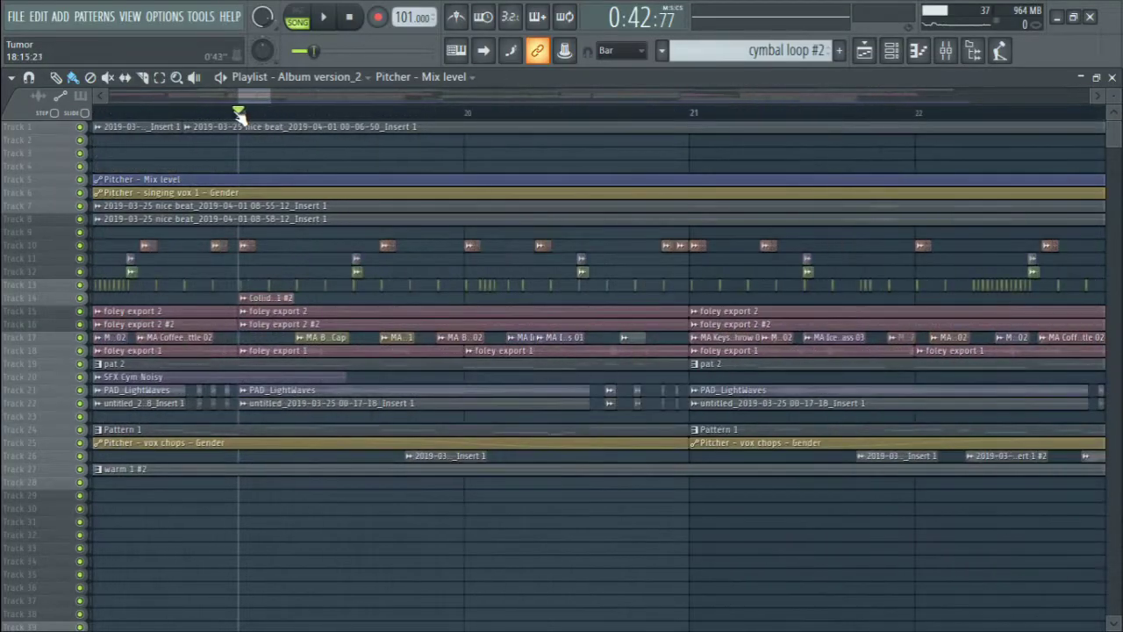
pyautogui.moveTo(489, 306); pyautogui.dragTo(641, 266)
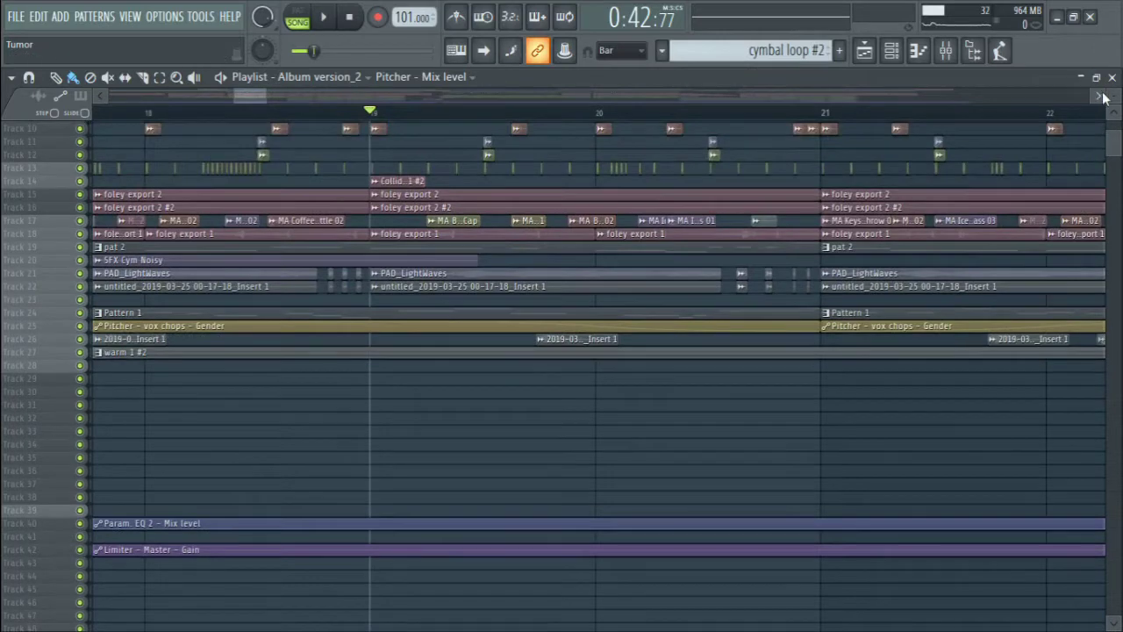
pyautogui.scroll(5, 883, 167)
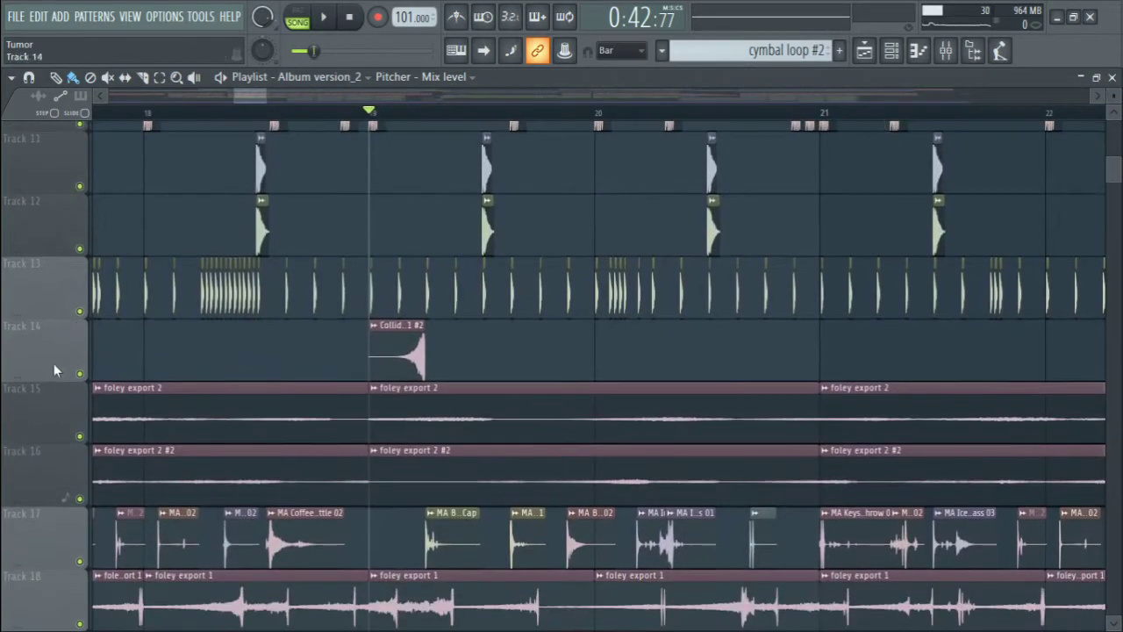
pyautogui.rightClick(79, 373)
pyautogui.press('space')
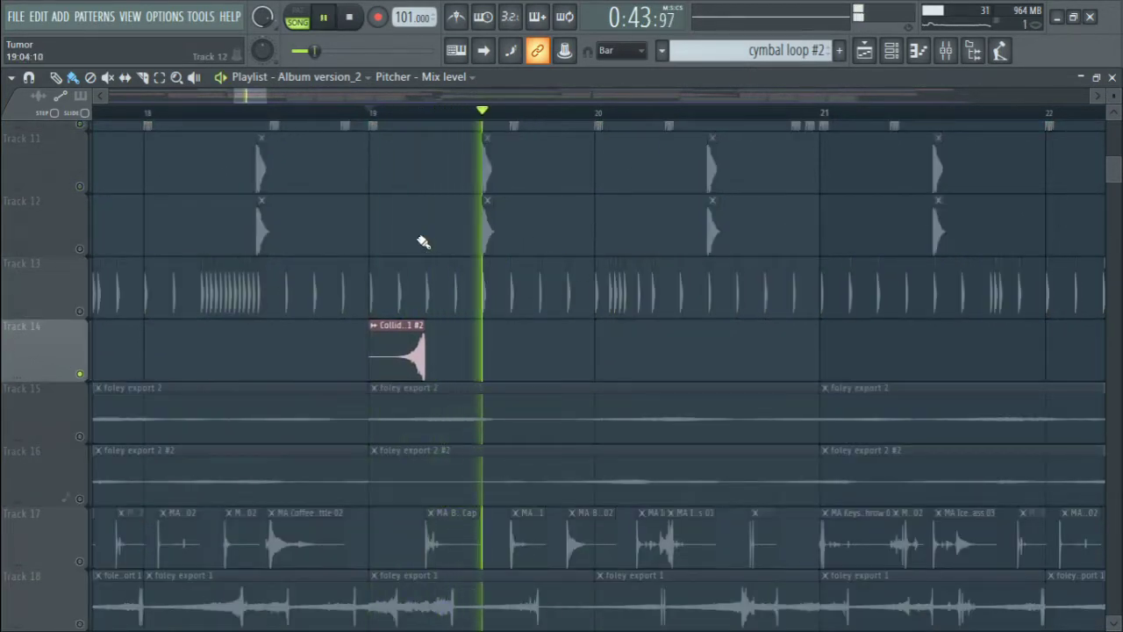
pyautogui.moveTo(423, 243); pyautogui.dragTo(624, 289)
pyautogui.press('space')
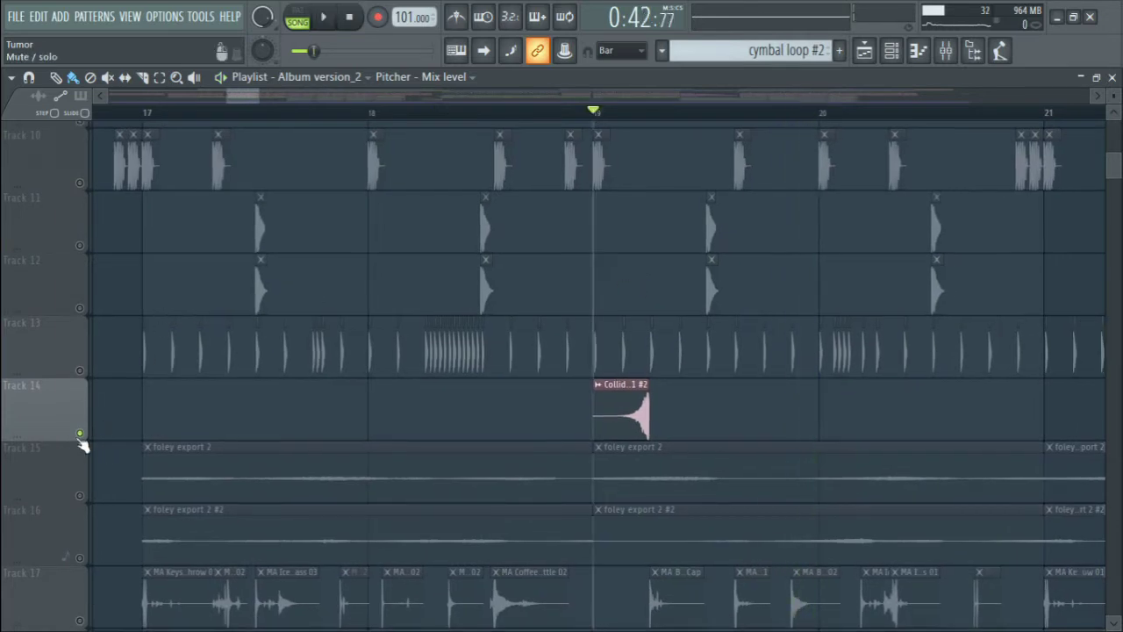
# - Unsolo track 14 and play the full arrangement from bar 17
pyautogui.rightClick(79, 435)
pyautogui.click(146, 112)
pyautogui.press('space')
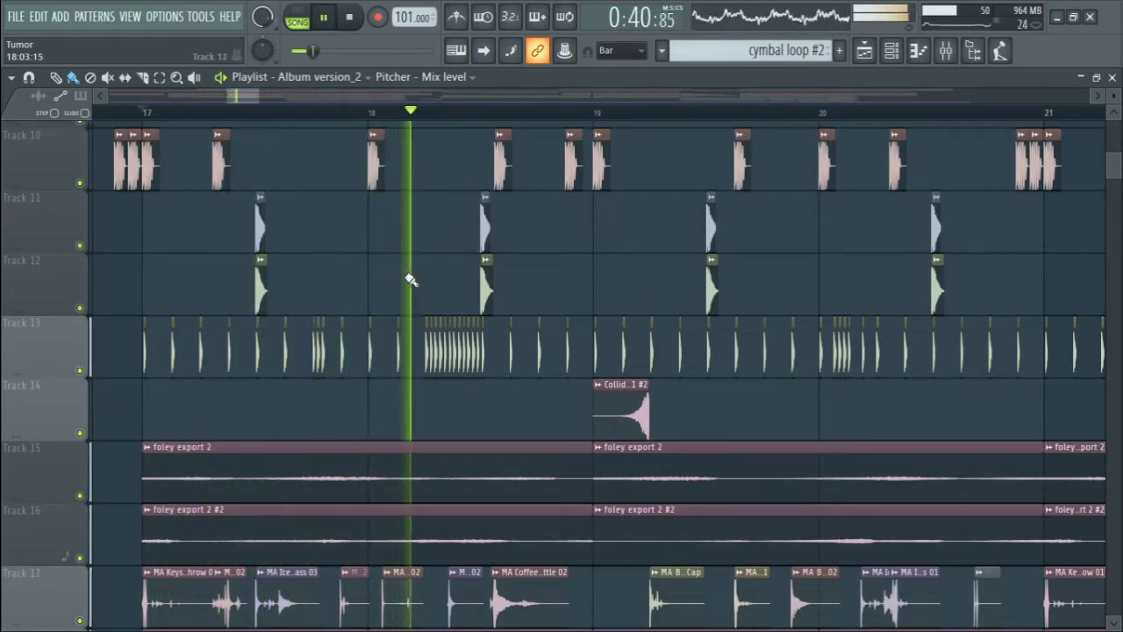
pyautogui.press('space')
# - Solo track 14 again and replay the Collider clip from bar 19
pyautogui.moveTo(410, 279); pyautogui.dragTo(146, 326)
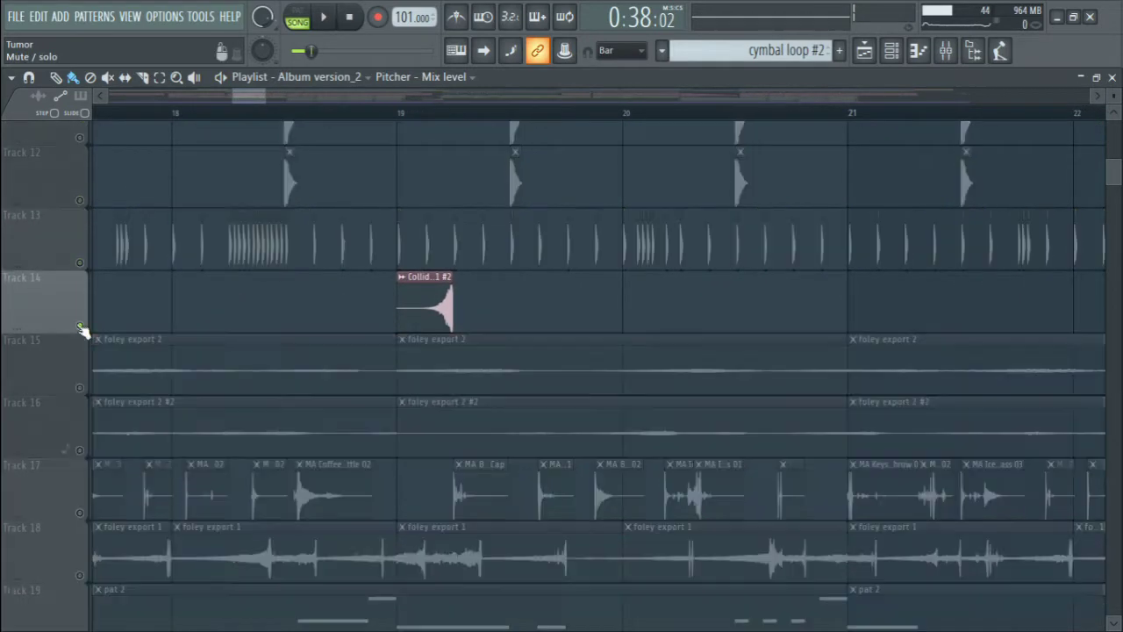
pyautogui.click(387, 114)
pyautogui.press('space')
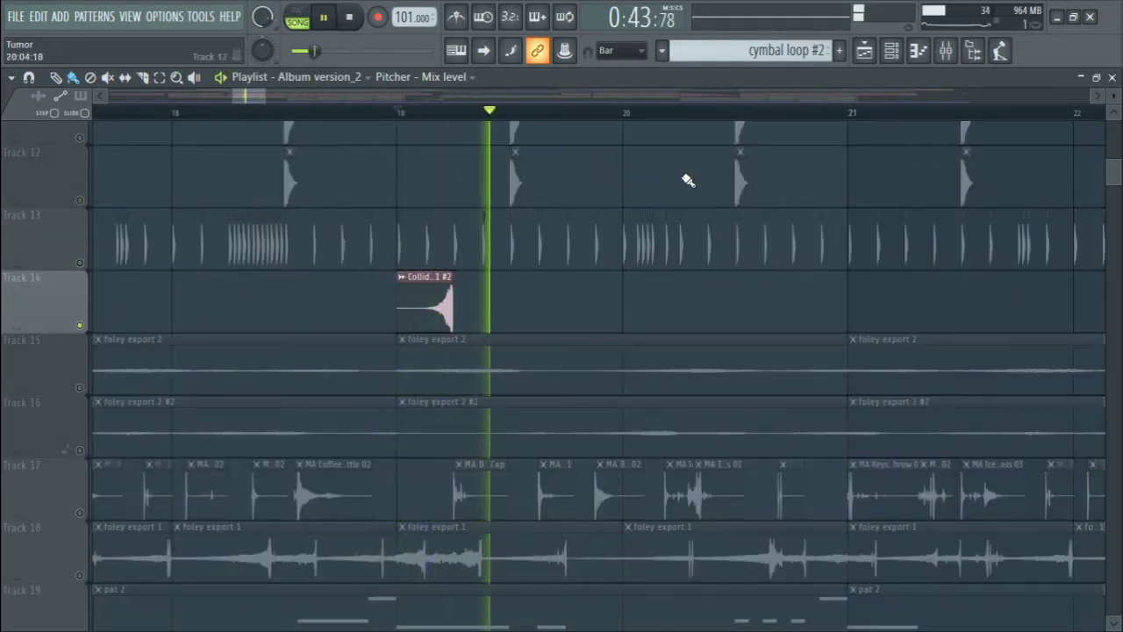
pyautogui.press('space')
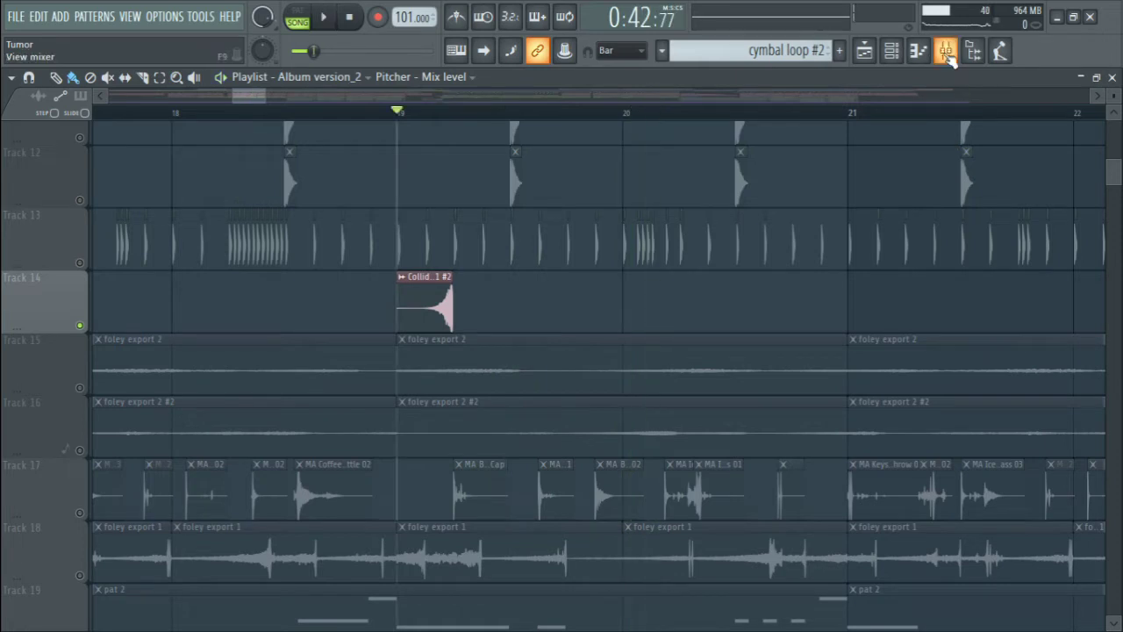
# - Open Fruity Reeverb 2 on the Collider Slack Metal mixer track and try its diffusion at 100 before returning it to minimum
pyautogui.click(948, 52)
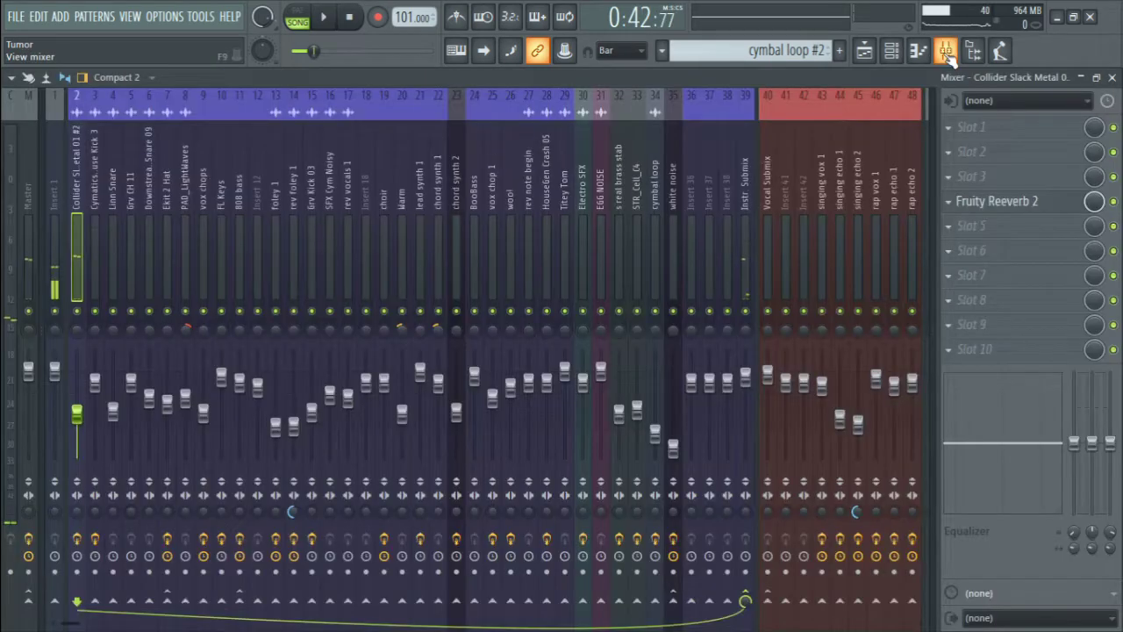
pyautogui.click(1003, 206)
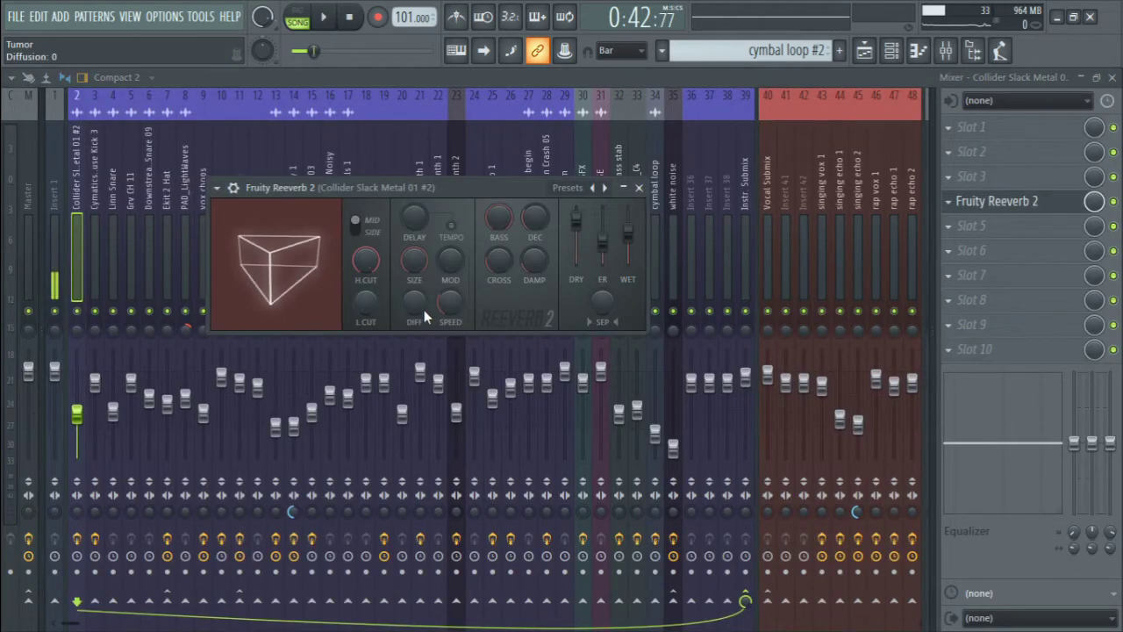
pyautogui.moveTo(416, 306); pyautogui.dragTo(417, 255)
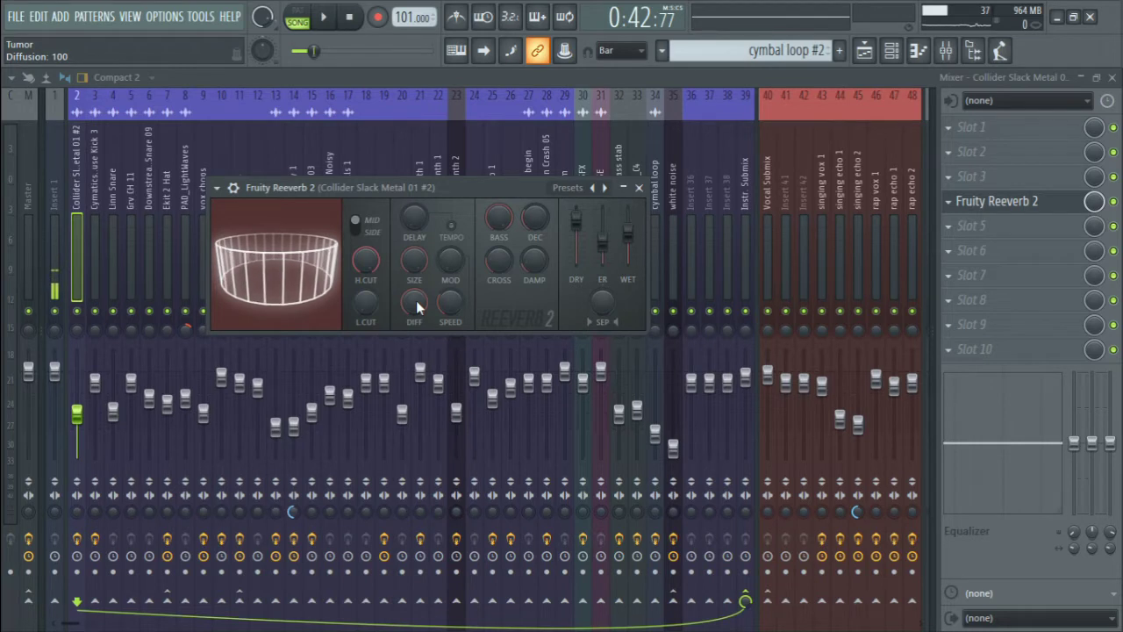
pyautogui.moveTo(416, 300)
pyautogui.mouseDown()
pyautogui.moveTo(416, 386)
pyautogui.moveTo(415, 308)
pyautogui.mouseUp()
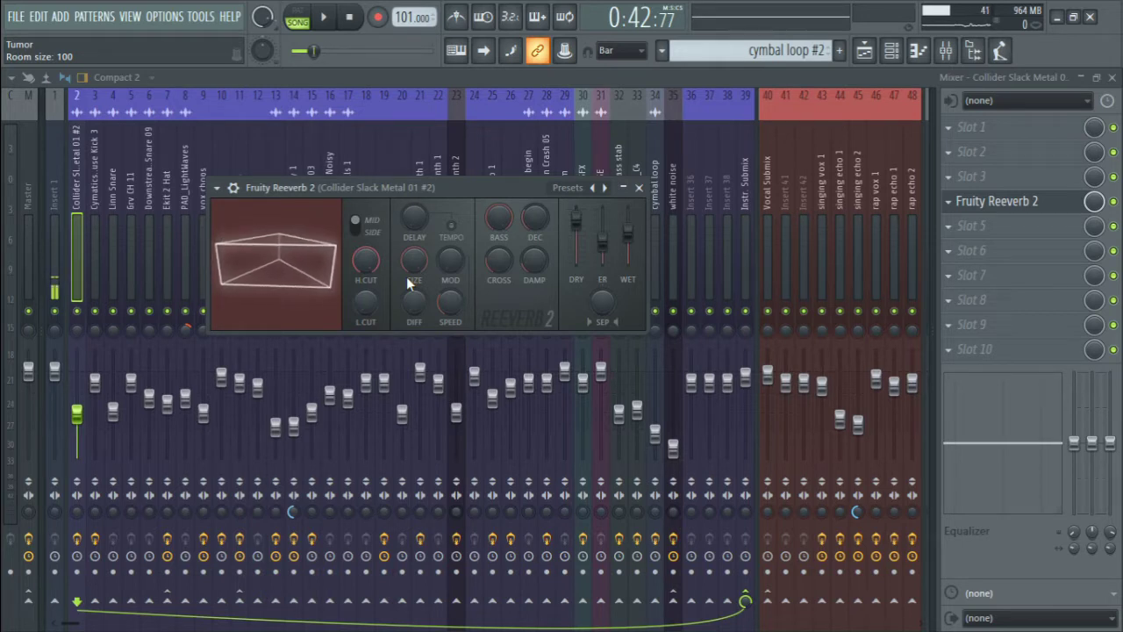
pyautogui.moveTo(465, 186); pyautogui.dragTo(419, 164)
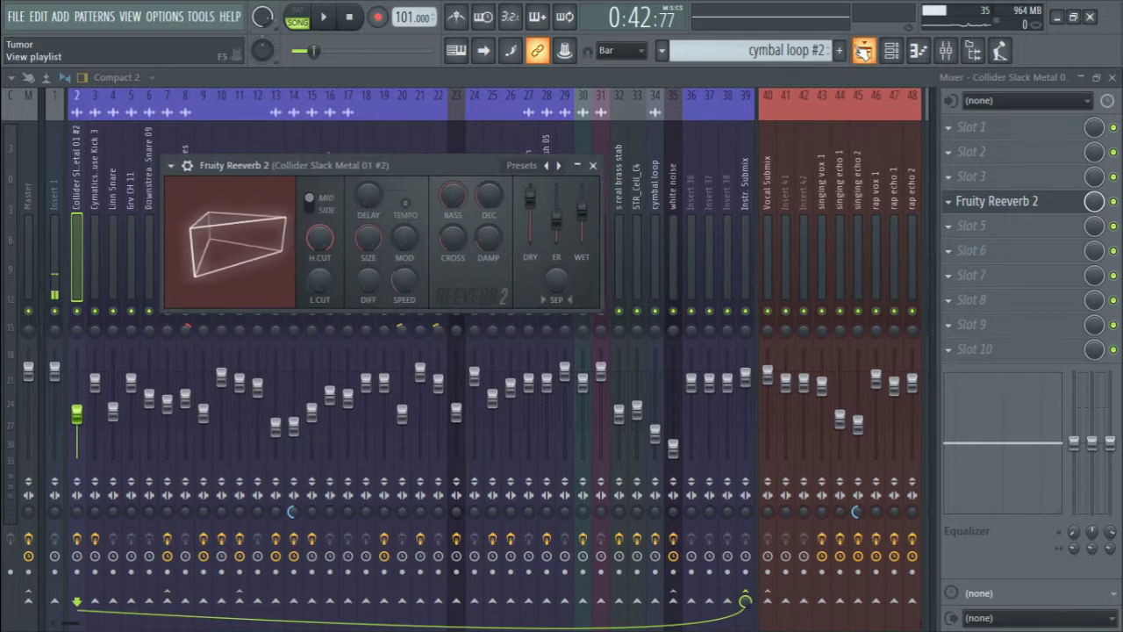
# - Return to the playlist and play the soloed Collider clips on track 14 from bar 19
pyautogui.click(864, 50)
pyautogui.scroll(2, 425, 128)
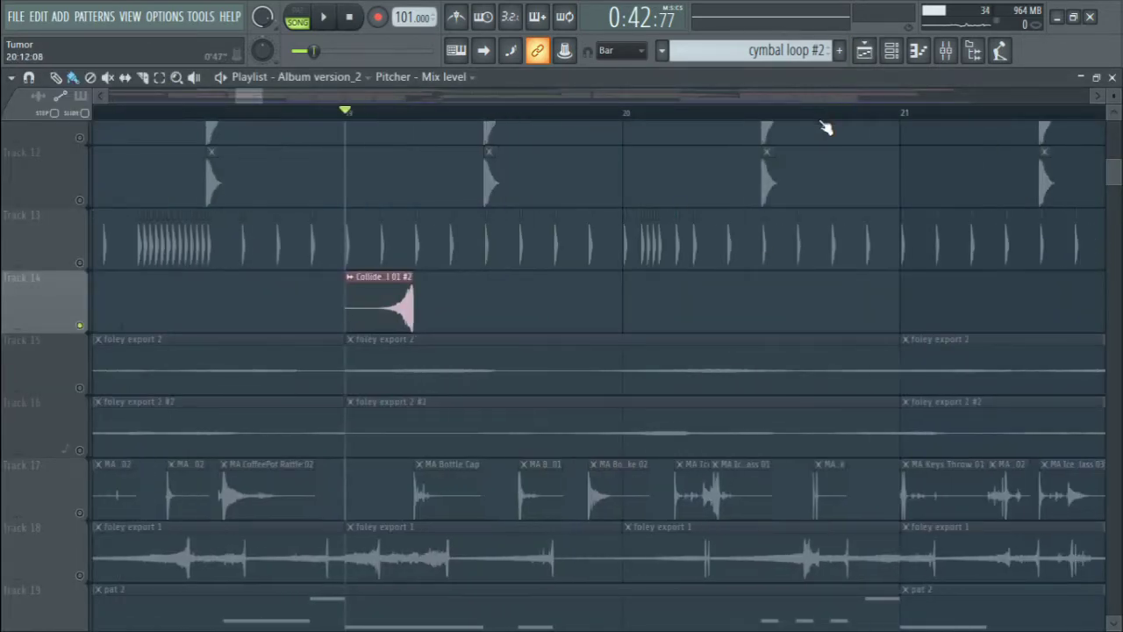
pyautogui.scroll(-4, 825, 124)
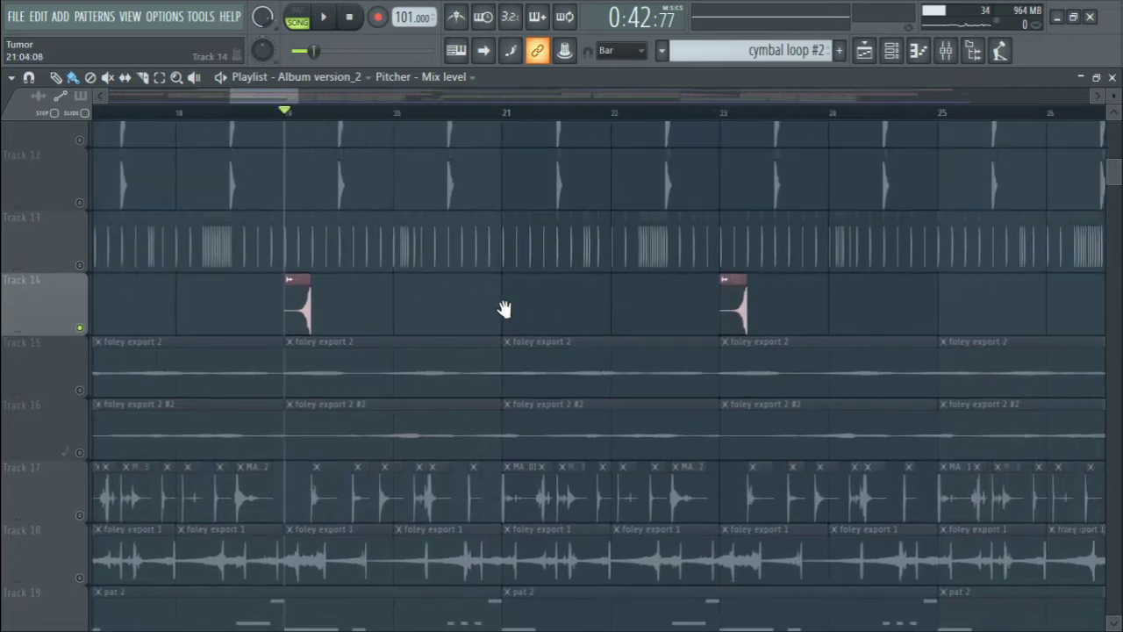
pyautogui.press('space')
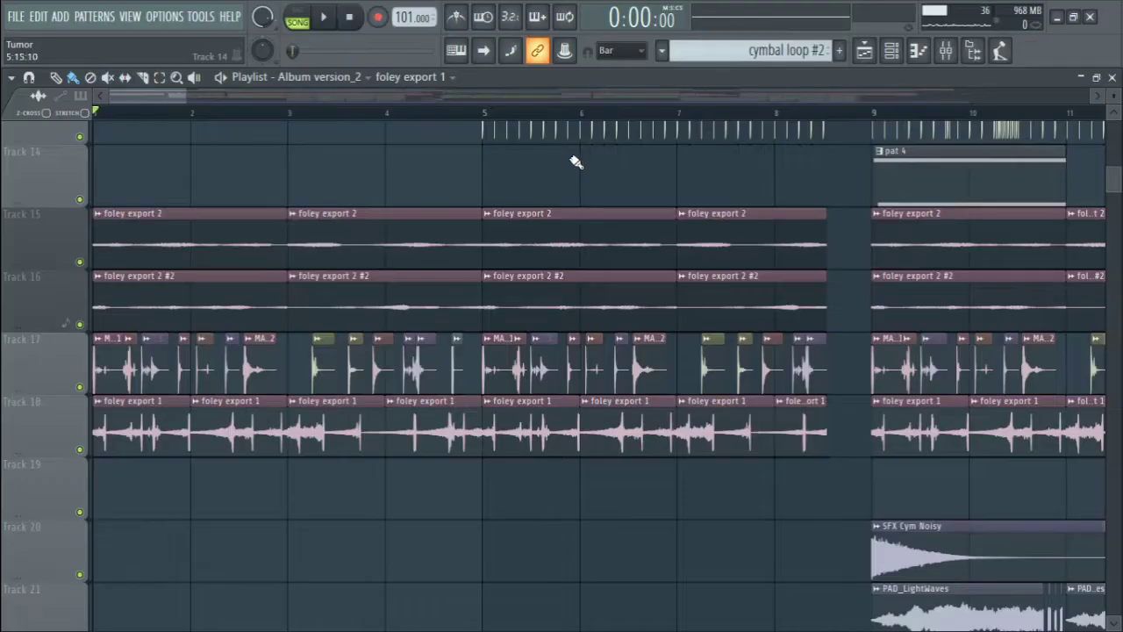
# - Select the opening foley clips on tracks 15 to 18, then solo tracks 15 and 16 and play them from bar 1
pyautogui.moveTo(802, 236); pyautogui.dragTo(92, 452)
pyautogui.rightClick(80, 261)
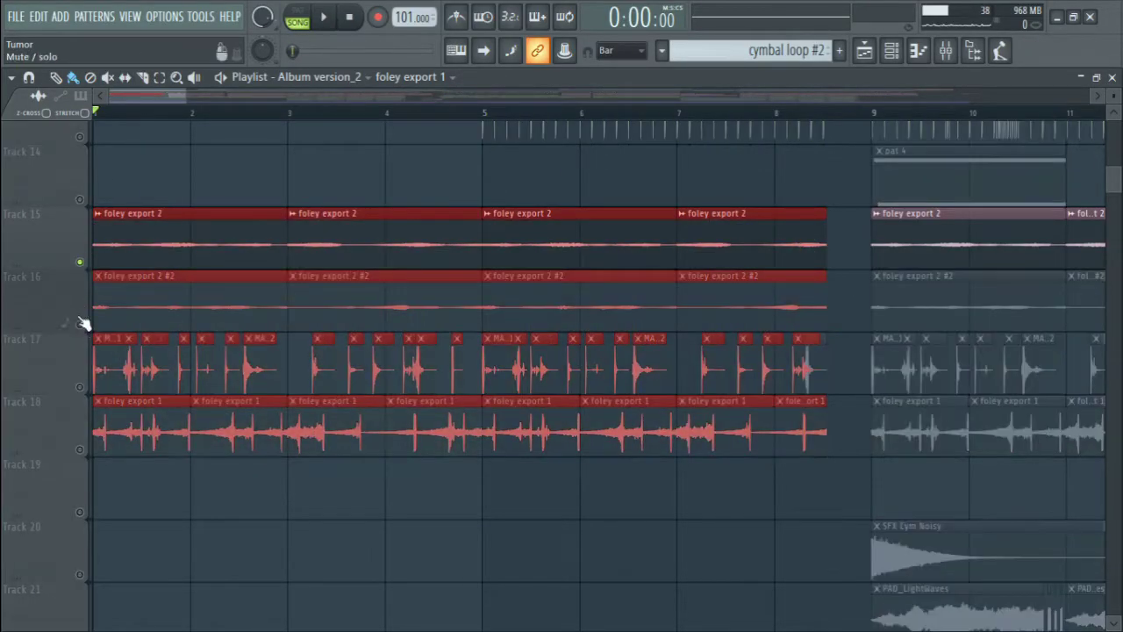
pyautogui.press('space')
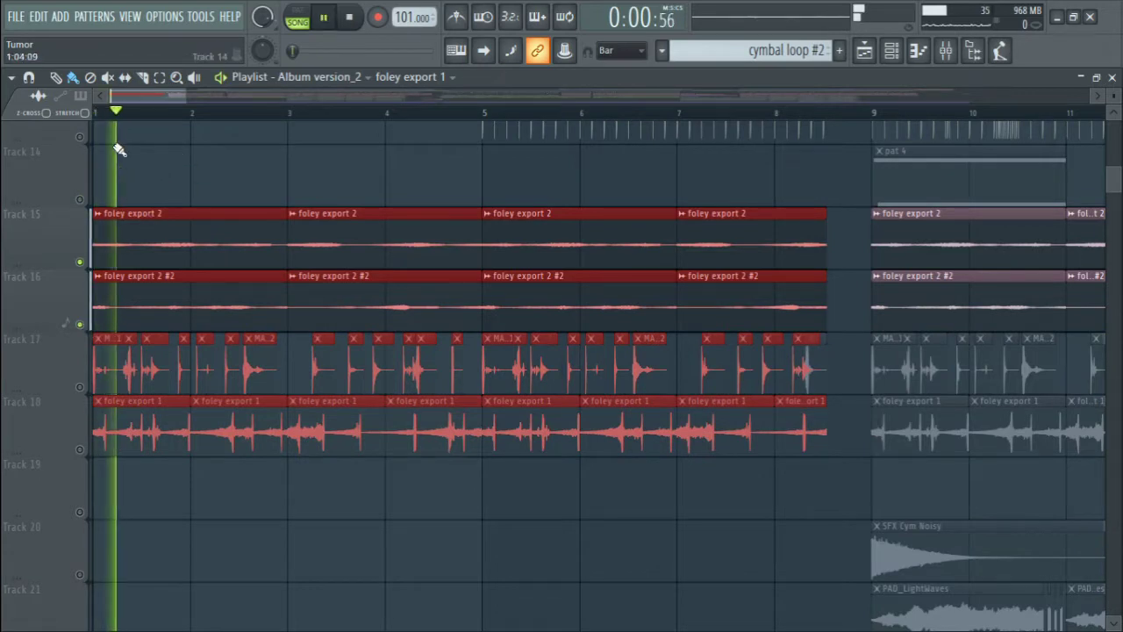
pyautogui.press('space')
# - Play the foley one-shots on track 17 and the foley export 1 clips on track 18, each soloed from bar 1
pyautogui.rightClick(79, 388)
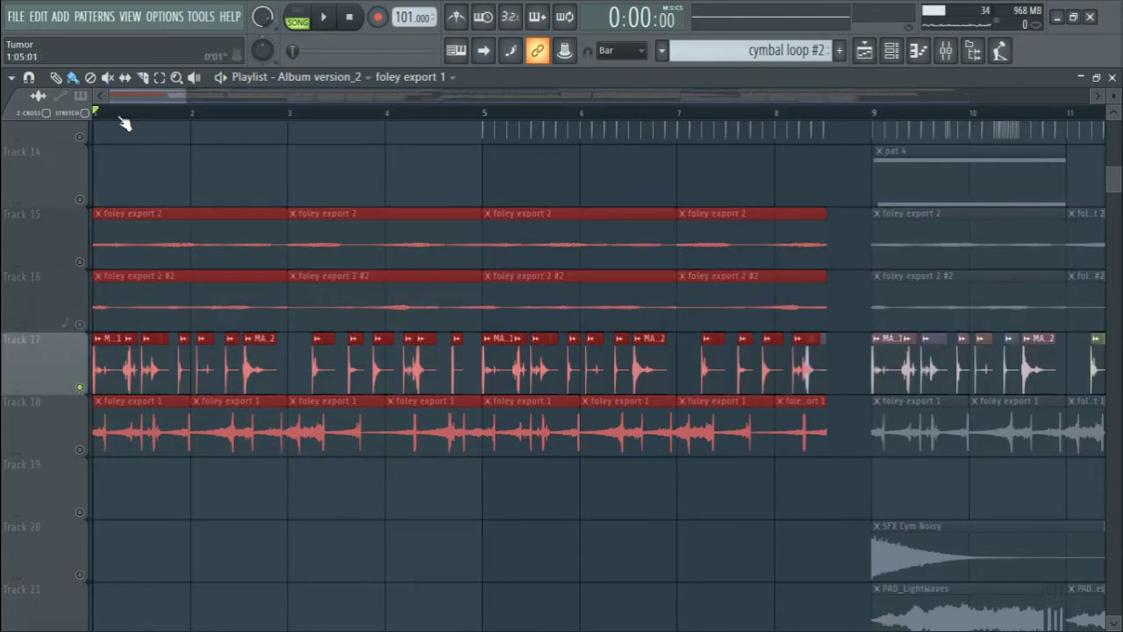
pyautogui.press('space')
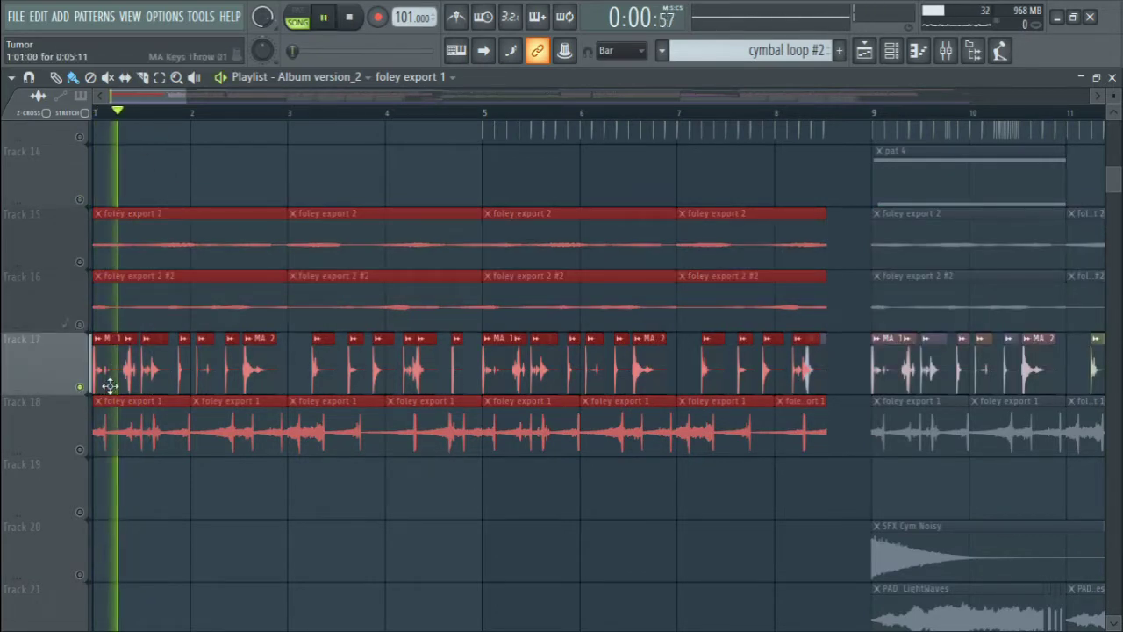
pyautogui.press('space')
pyautogui.rightClick(79, 449)
pyautogui.press('space')
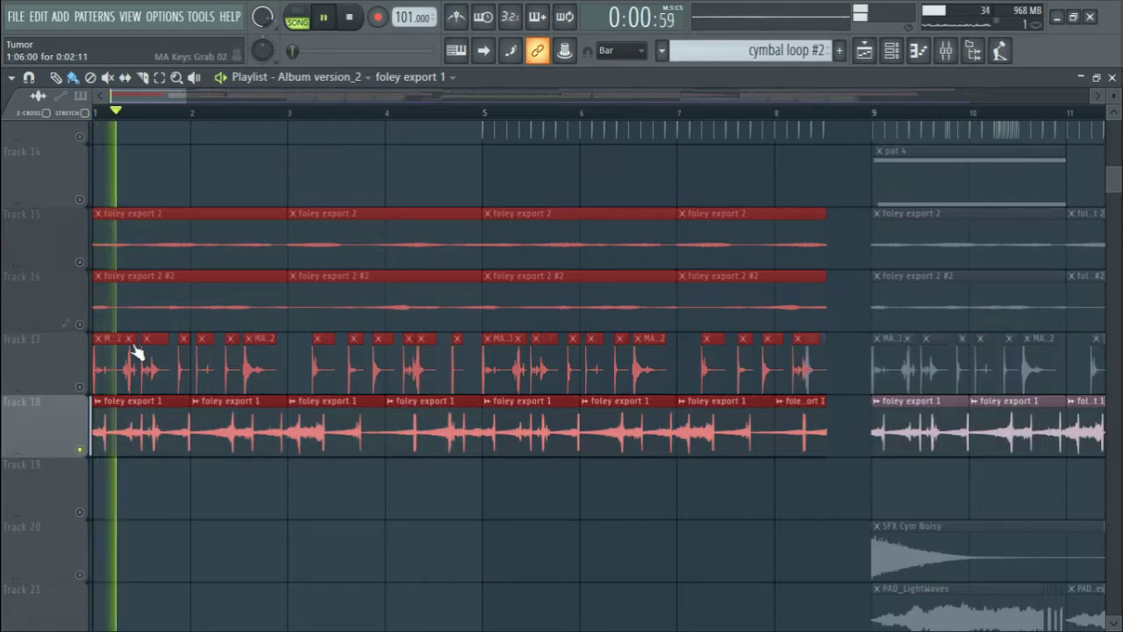
pyautogui.press('space')
# - Solo track 17 to inspect its foley clips, then unsolo it to restore all tracks
pyautogui.rightClick(79, 387)
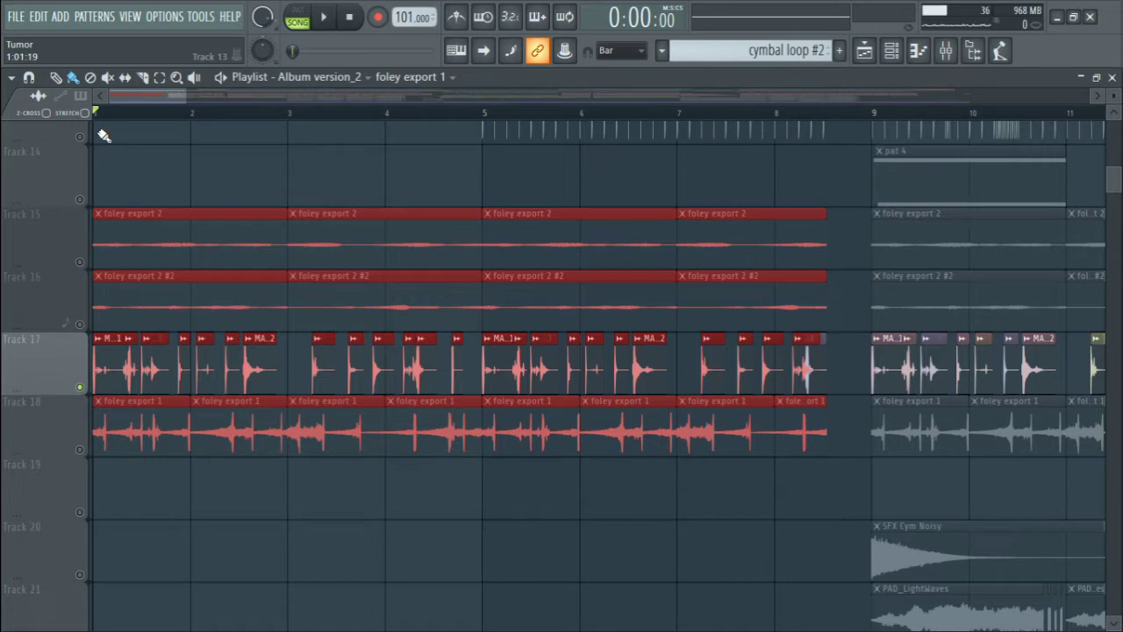
pyautogui.scroll(-2, 372, 225)
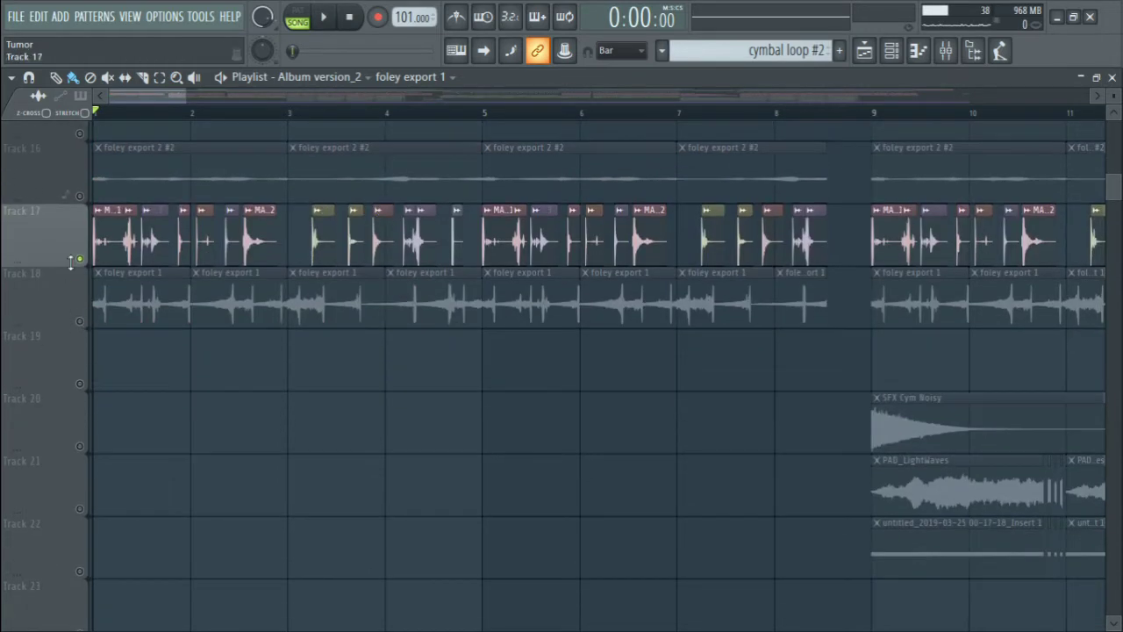
pyautogui.rightClick(79, 260)
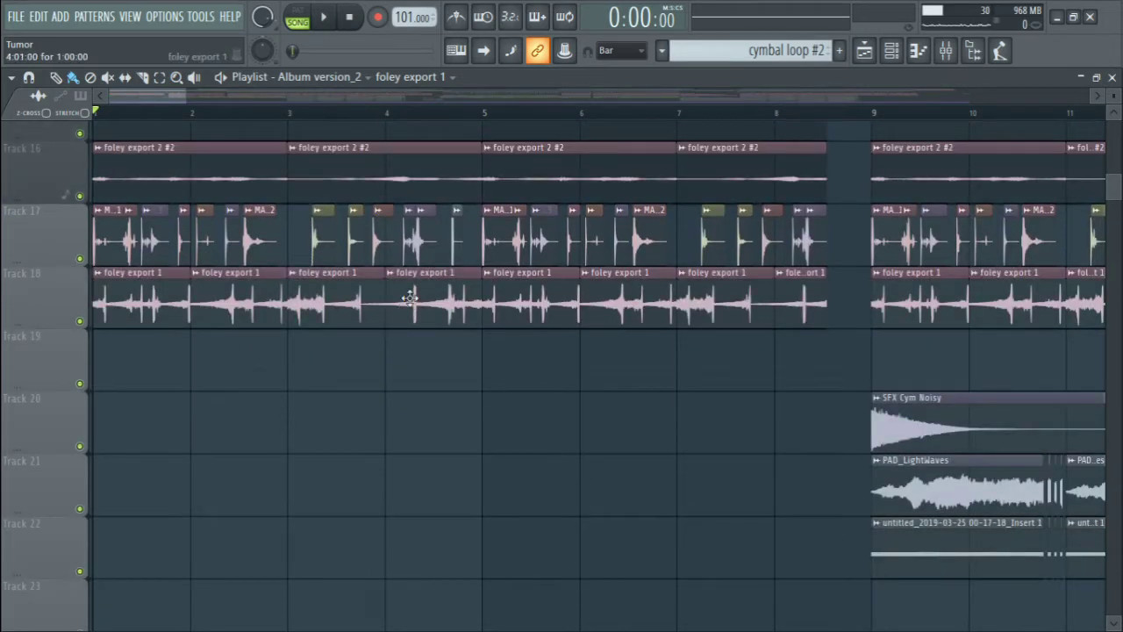
# - Place a four-bar foley export 1 clip on track 20 from bar 1 and slice it at bars 2, 3 and 4
pyautogui.moveTo(427, 439)
pyautogui.mouseDown()
pyautogui.moveTo(130, 426)
pyautogui.moveTo(482, 435)
pyautogui.mouseUp()
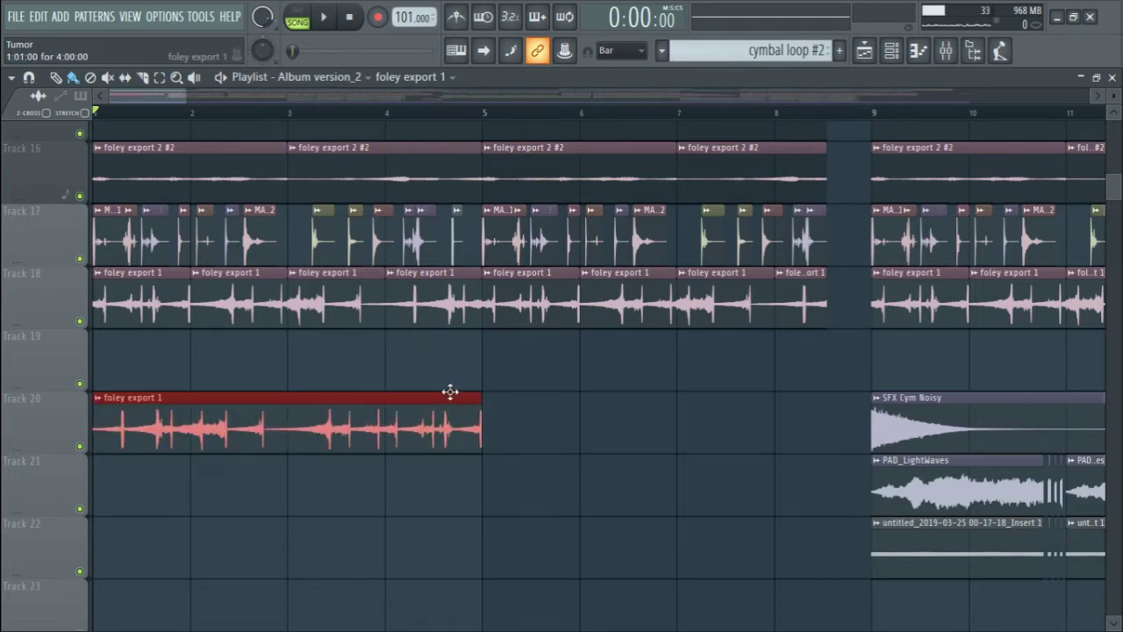
pyautogui.press('c')
pyautogui.moveTo(390, 381); pyautogui.dragTo(391, 509)
pyautogui.moveTo(288, 386); pyautogui.dragTo(288, 492)
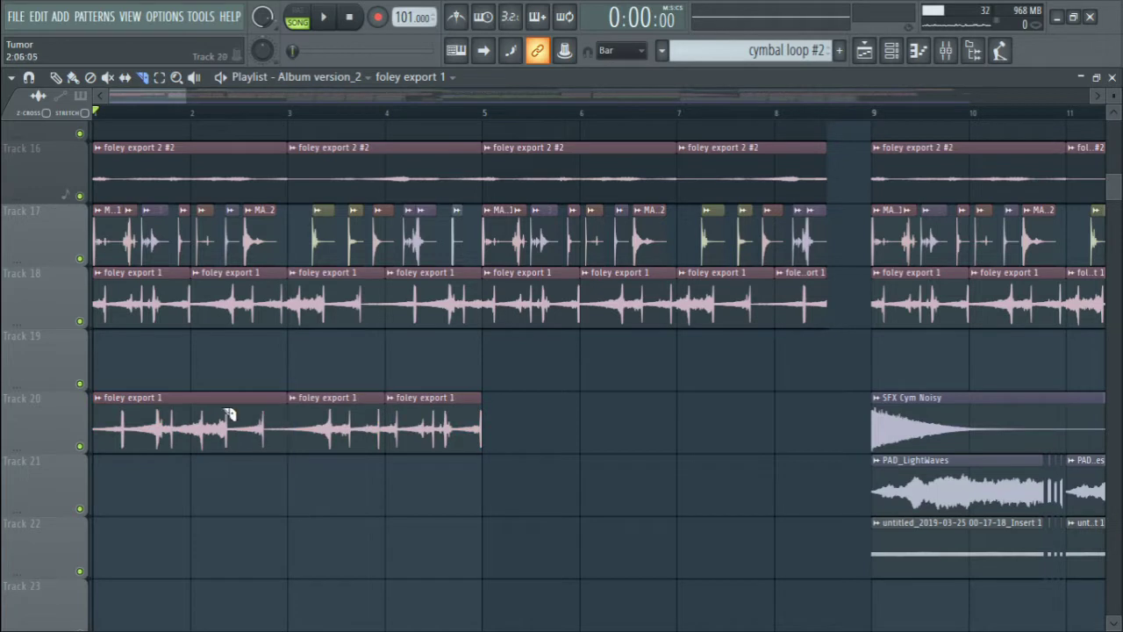
pyautogui.moveTo(189, 377); pyautogui.dragTo(195, 471)
# - Reverse the order of the four foley slices on track 20 by swapping the first with the fourth and the second with the third
pyautogui.press('b')
pyautogui.moveTo(175, 426); pyautogui.dragTo(472, 478)
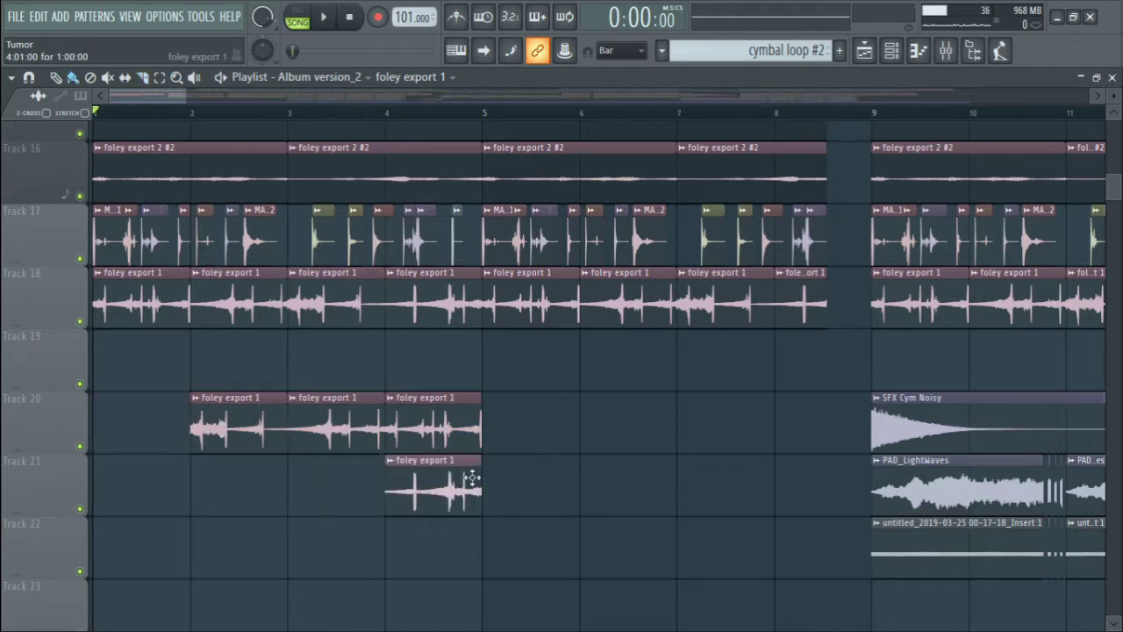
pyautogui.moveTo(426, 430); pyautogui.dragTo(126, 406)
pyautogui.moveTo(407, 509); pyautogui.dragTo(426, 421)
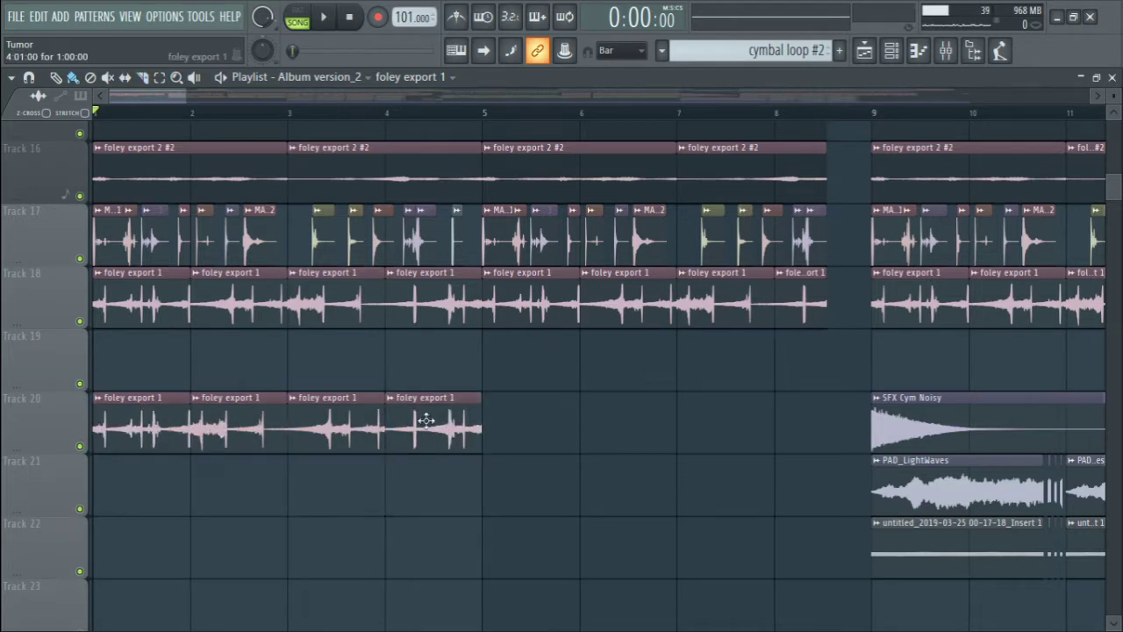
pyautogui.moveTo(333, 429); pyautogui.dragTo(321, 501)
pyautogui.moveTo(202, 436); pyautogui.dragTo(221, 392)
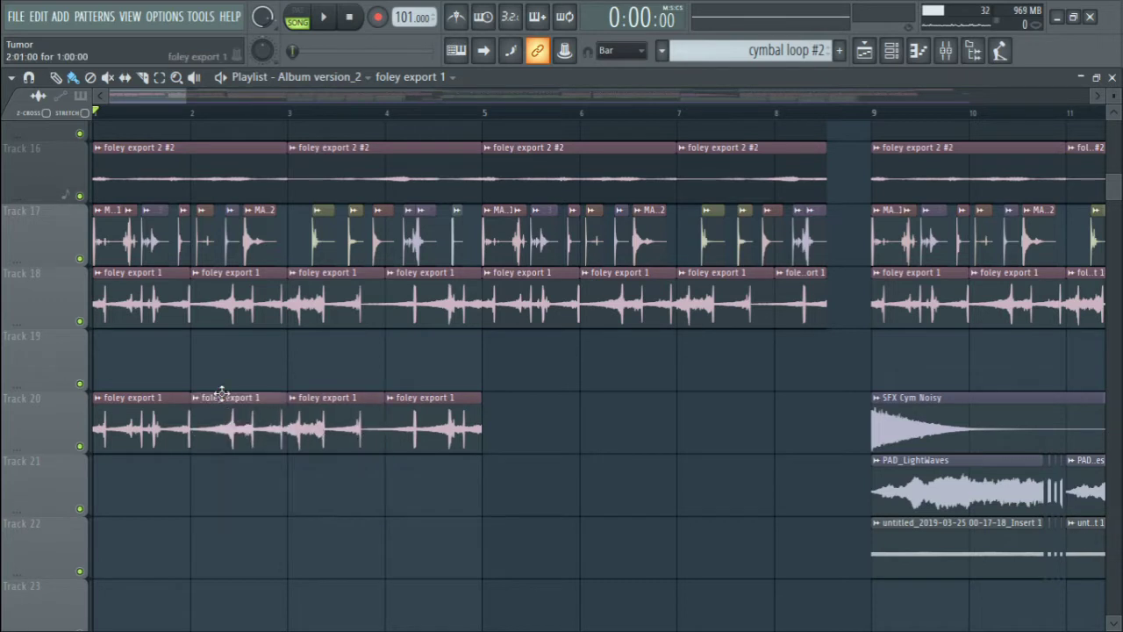
# - Select the four foley export 1 slices on track 20, move them up to track 19 and delete all of them
pyautogui.moveTo(93, 394); pyautogui.dragTo(512, 439)
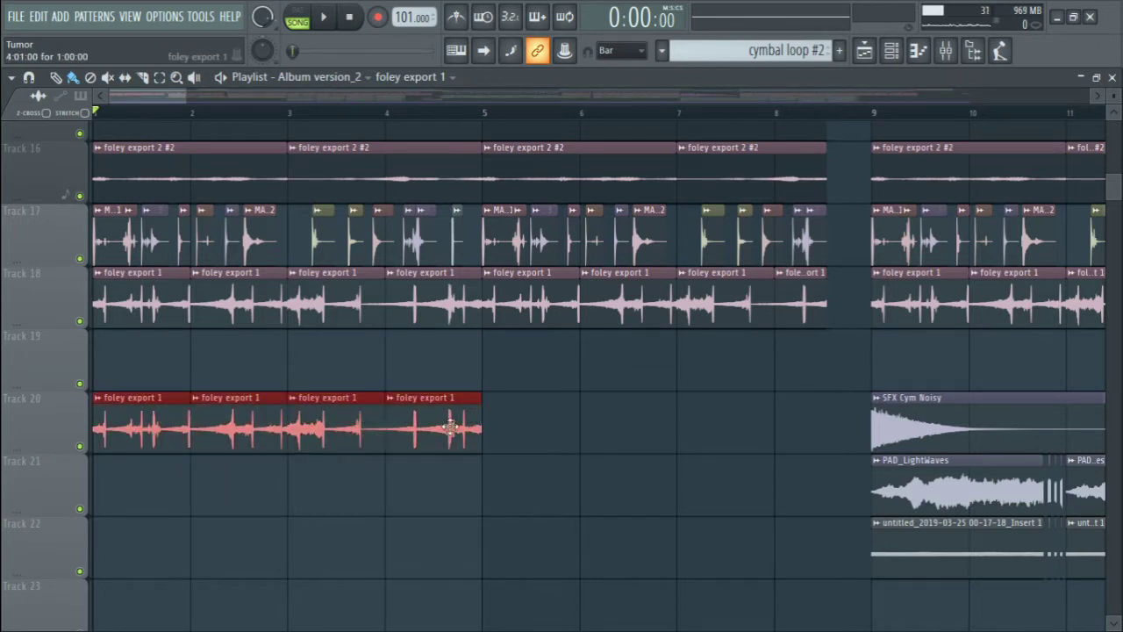
pyautogui.moveTo(417, 434); pyautogui.dragTo(434, 313)
pyautogui.moveTo(442, 353); pyautogui.dragTo(451, 389)
pyautogui.rightClick(430, 379)
pyautogui.rightClick(334, 370)
pyautogui.rightClick(237, 367)
pyautogui.rightClick(140, 363)
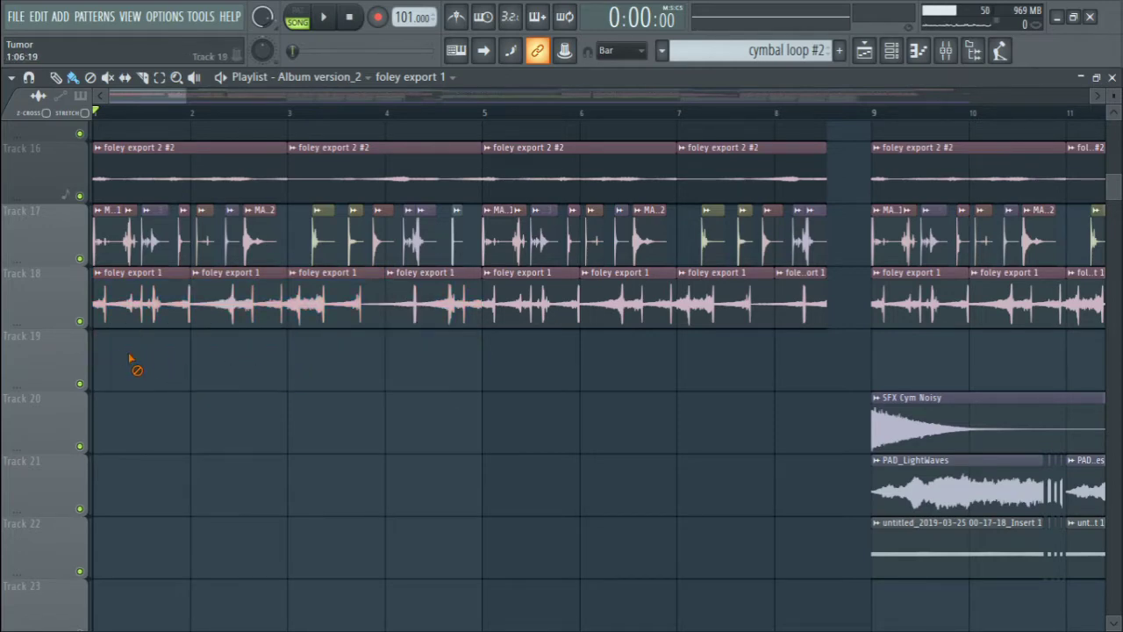
pyautogui.scroll(4, 105, 344)
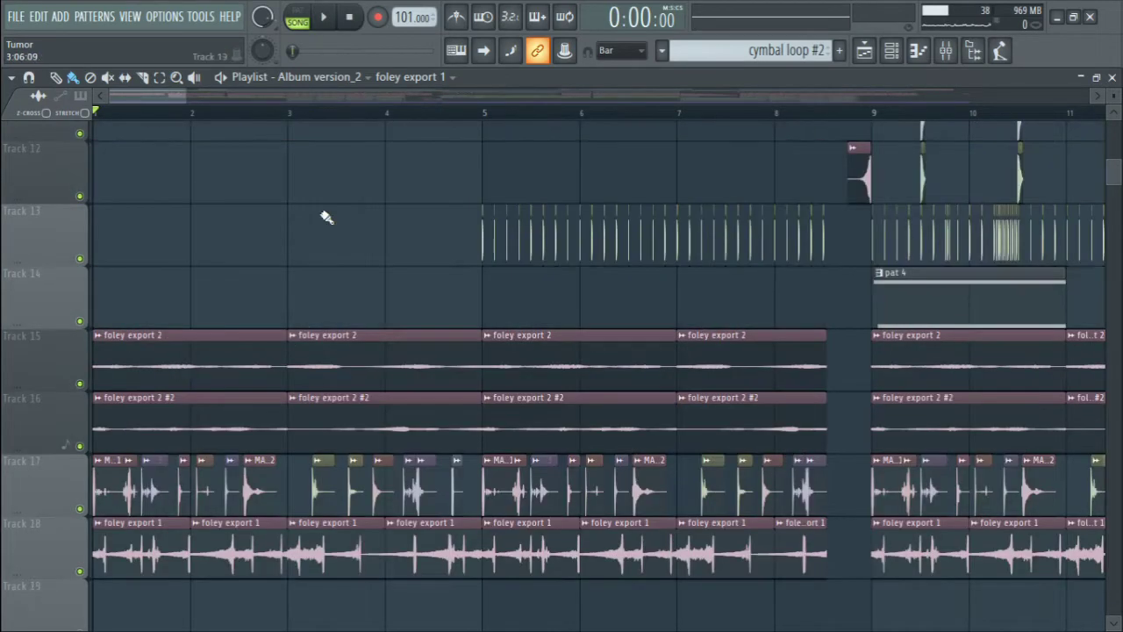
pyautogui.scroll(-1, 439, 226)
pyautogui.scroll(-6, 474, 125)
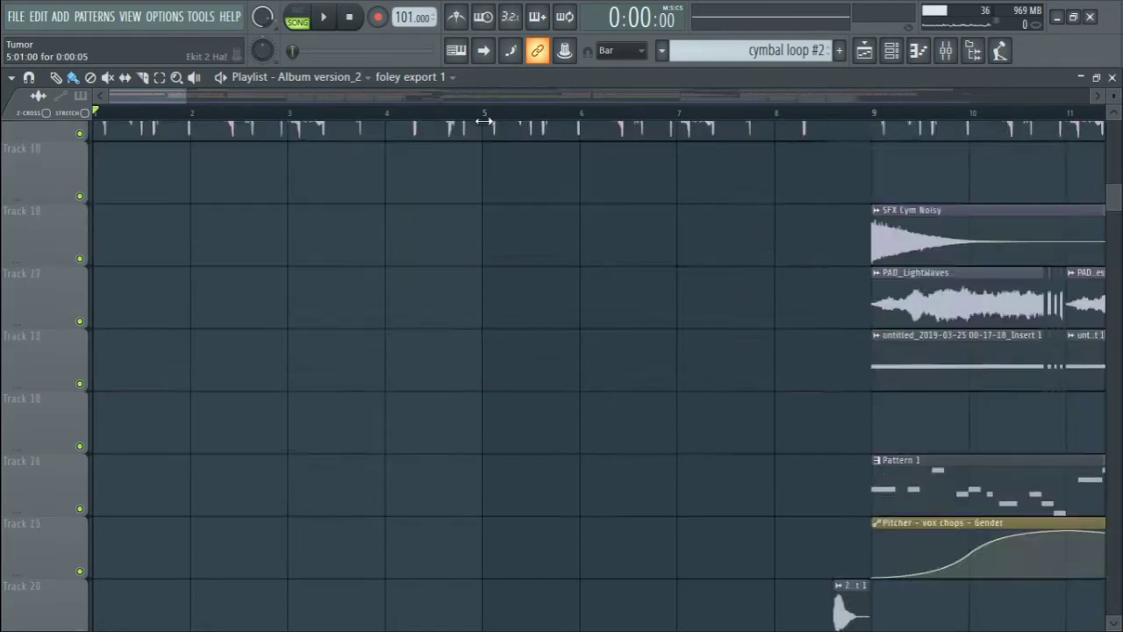
pyautogui.scroll(6, 478, 121)
pyautogui.scroll(-2, 483, 114)
pyautogui.scroll(-1, 478, 116)
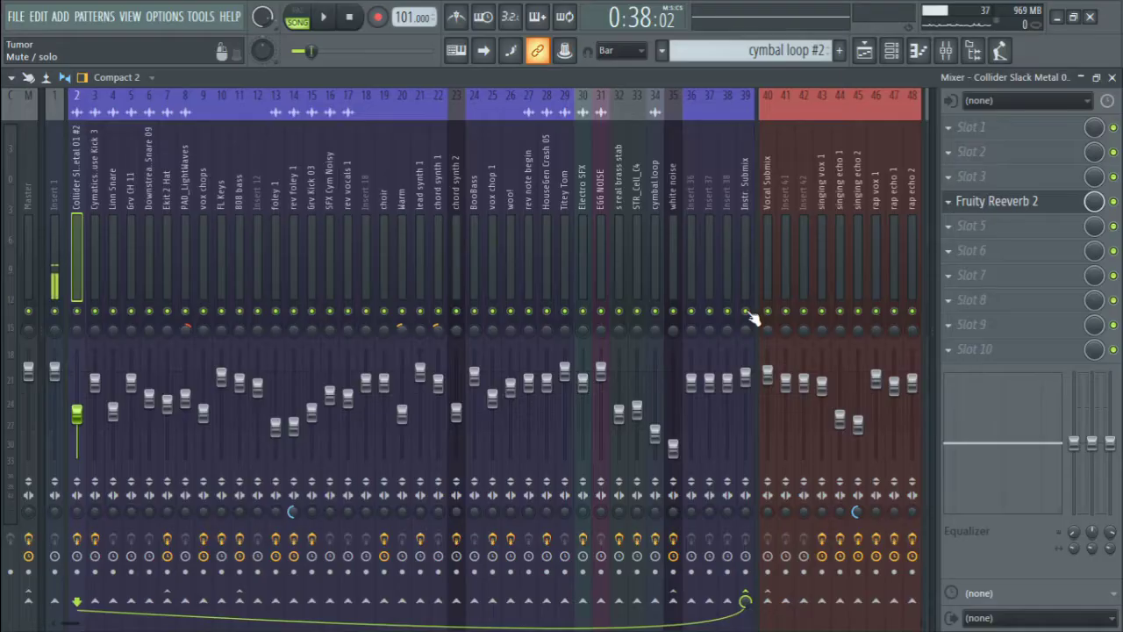
# - Mute the Instr Submix channel in the mixer and play the arrangement from bar 17
pyautogui.click(747, 312)
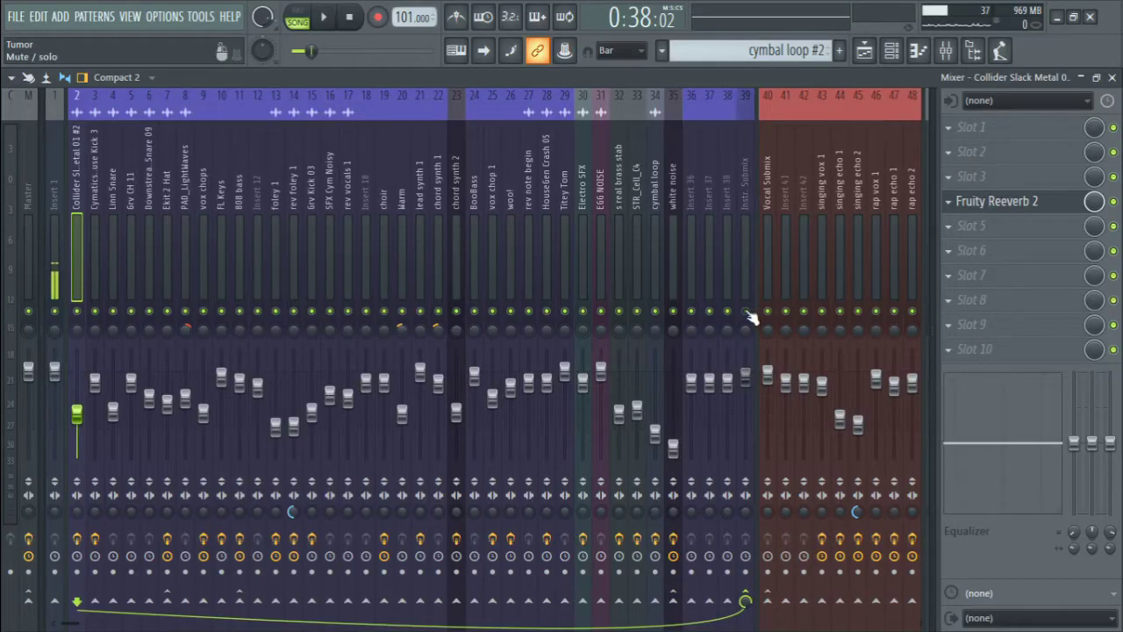
pyautogui.click(864, 51)
pyautogui.hscroll(-3, 512, 121)
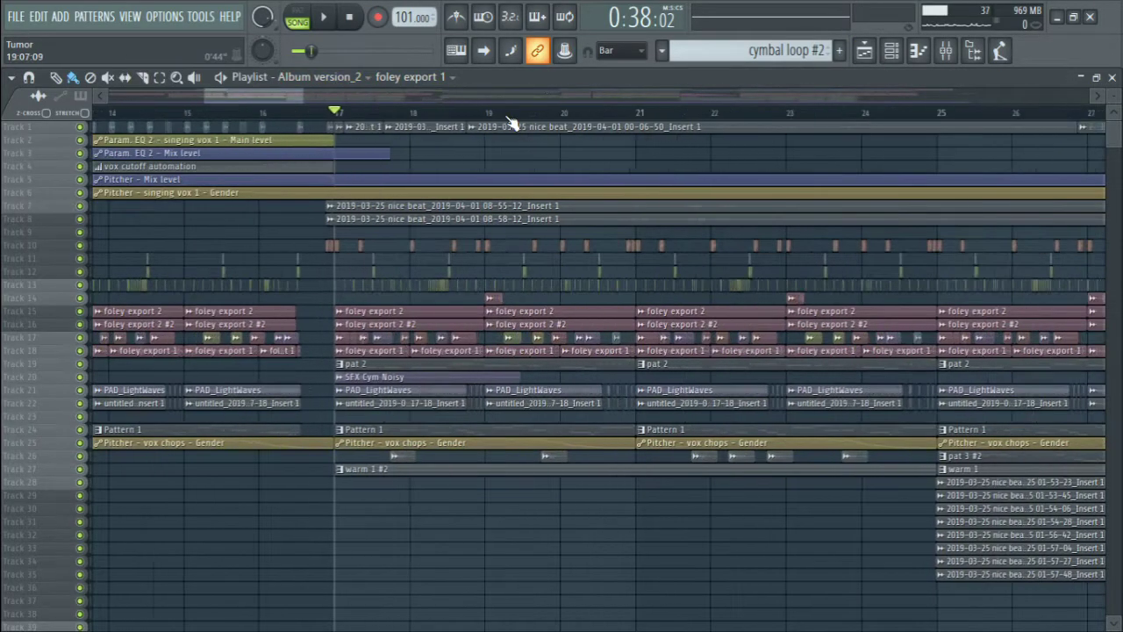
pyautogui.scroll(3, 44, 614)
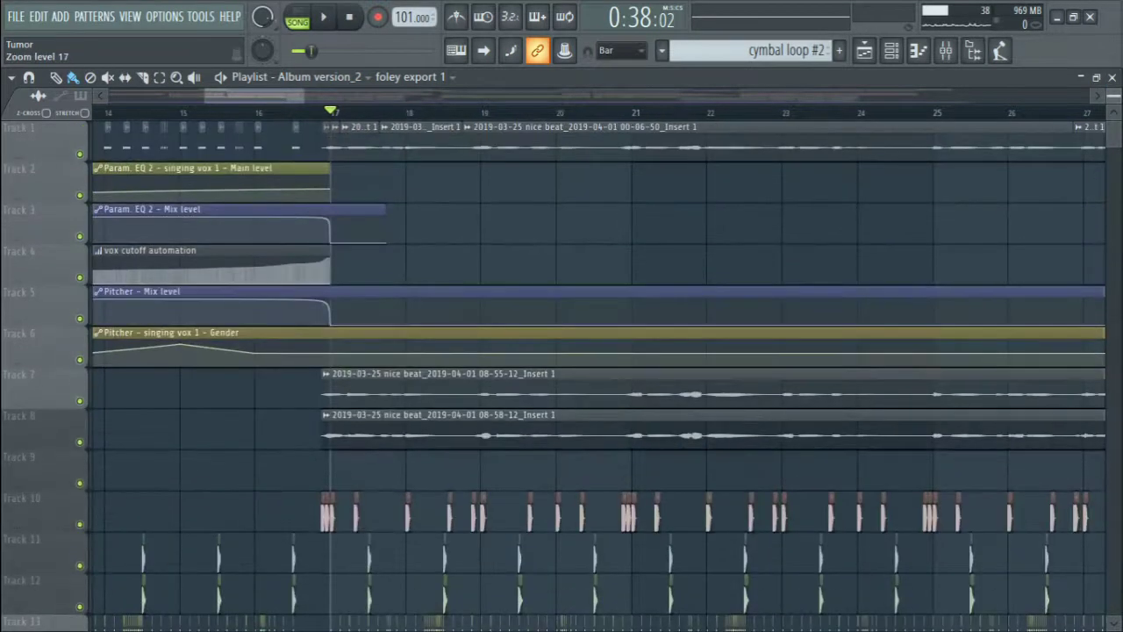
pyautogui.press('space')
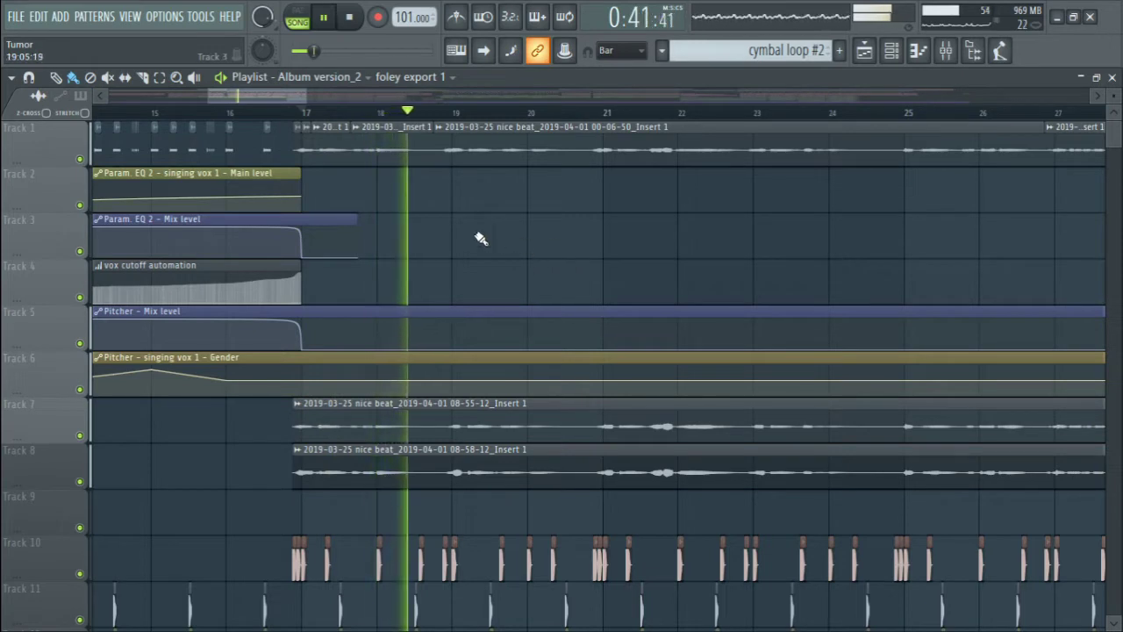
pyautogui.press('space')
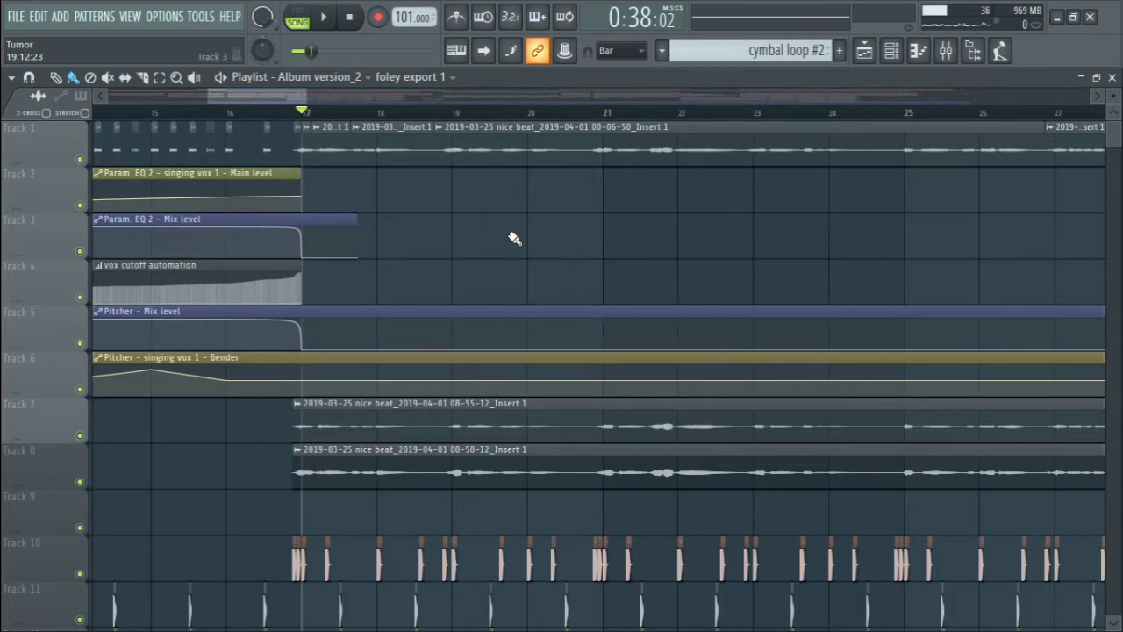
# - Play from bar 17 with the mixer open and inspect the effects chain on the singing echo 2 channel
pyautogui.hscroll(3, 501, 261)
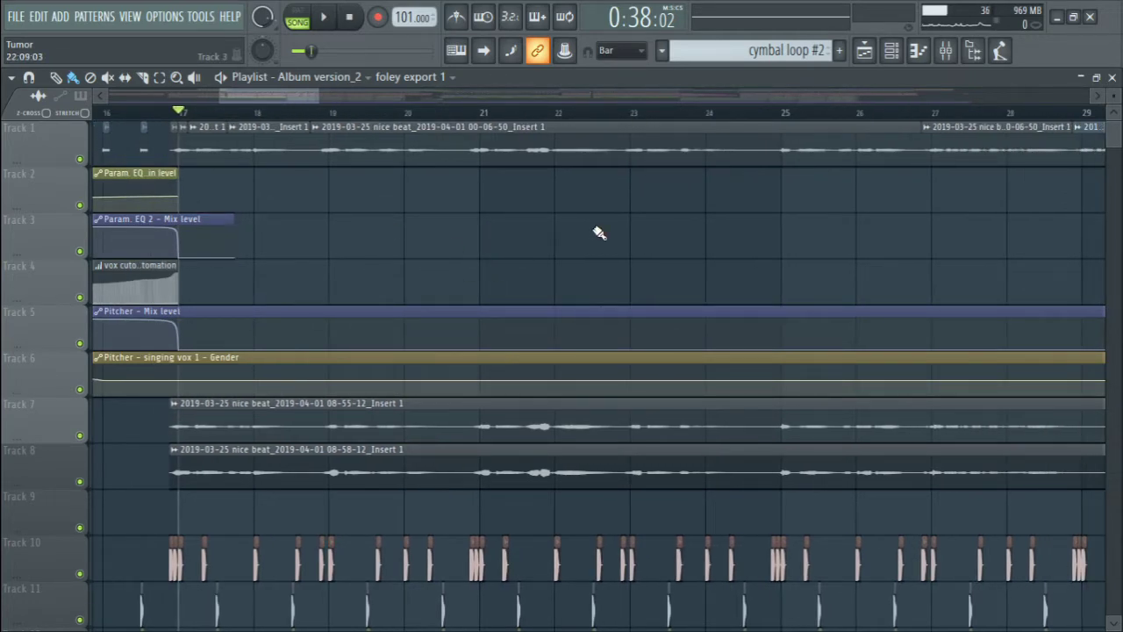
pyautogui.click(955, 51)
pyautogui.press('space')
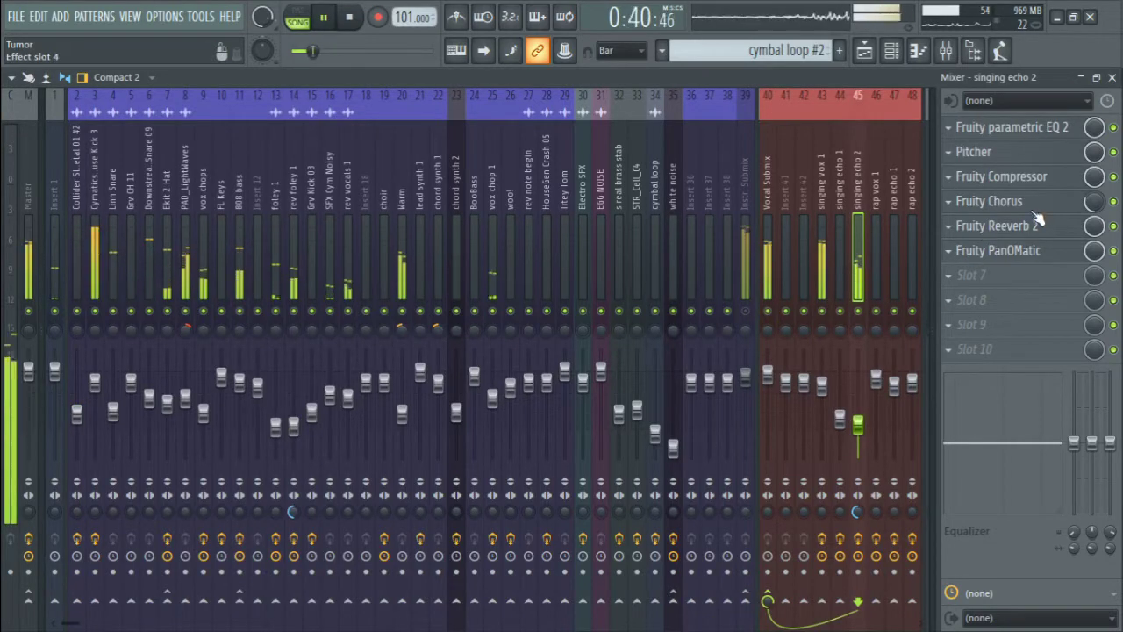
pyautogui.press('space')
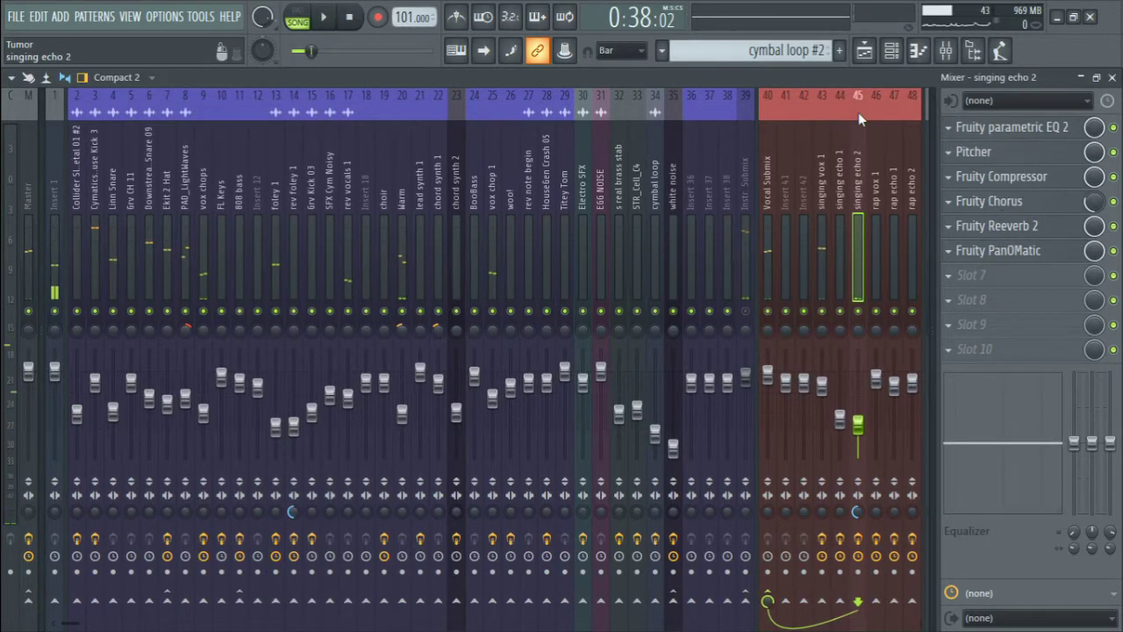
pyautogui.click(865, 51)
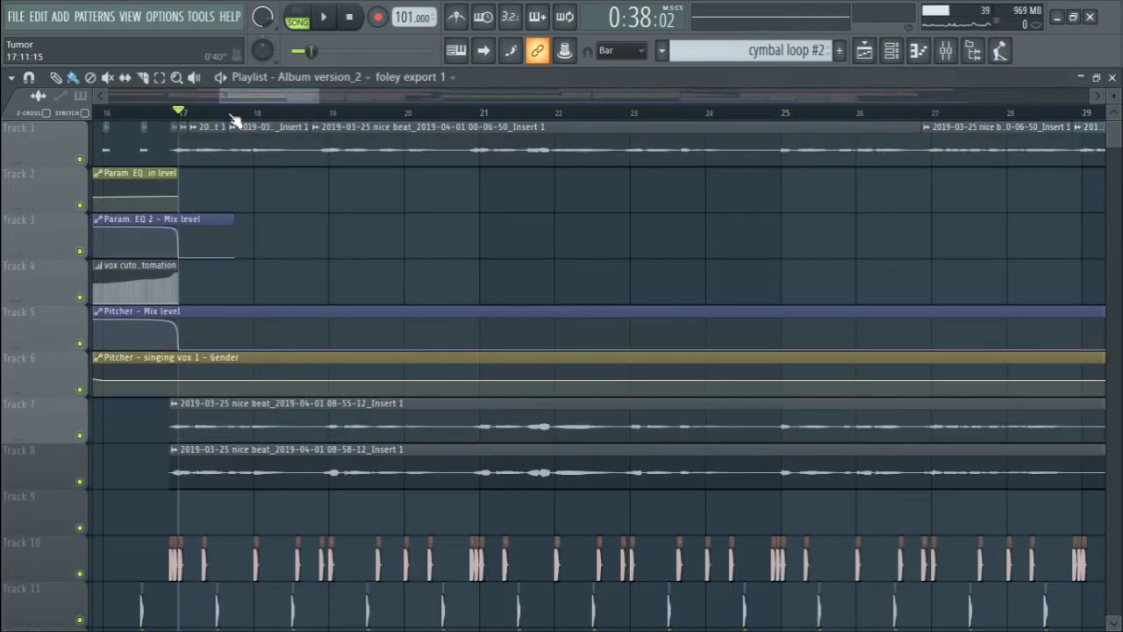
# - Examine how the vocal clips and the EQ and Pitcher automation are laid out around bars 13 to 45
pyautogui.scroll(-3, 235, 120)
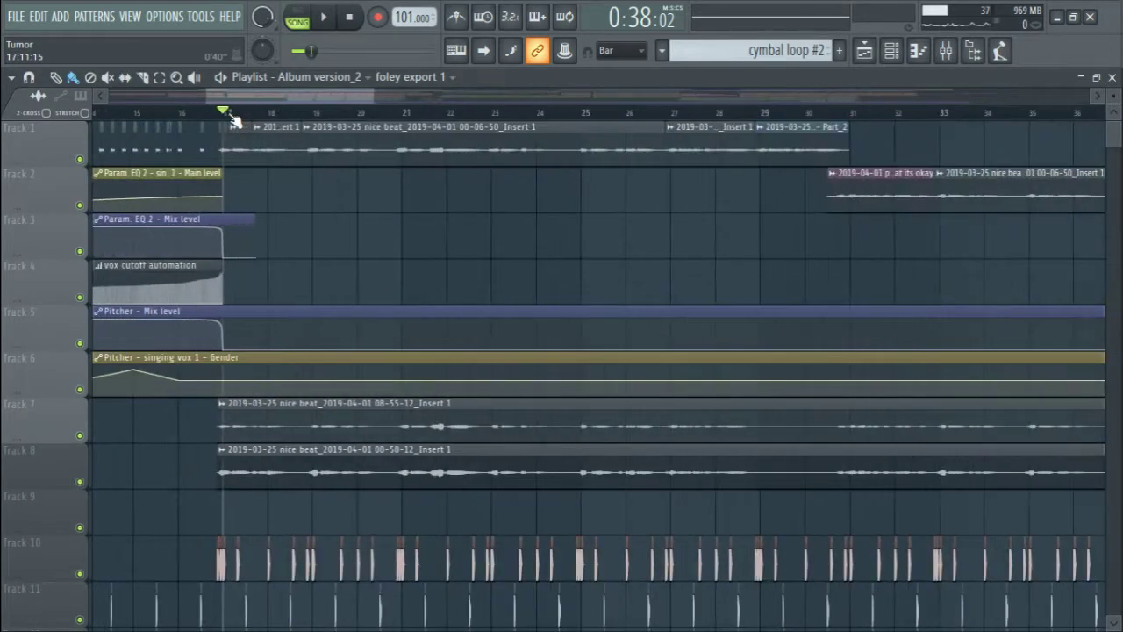
pyautogui.scroll(-2, 562, 120)
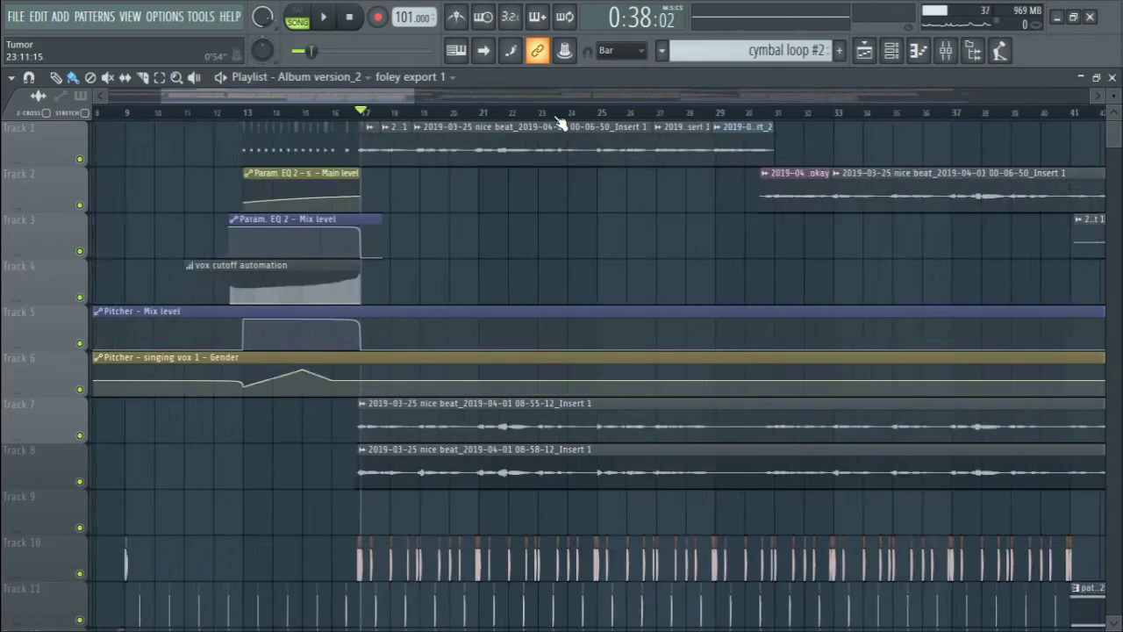
pyautogui.scroll(-1, 561, 120)
pyautogui.scroll(5, 417, 125)
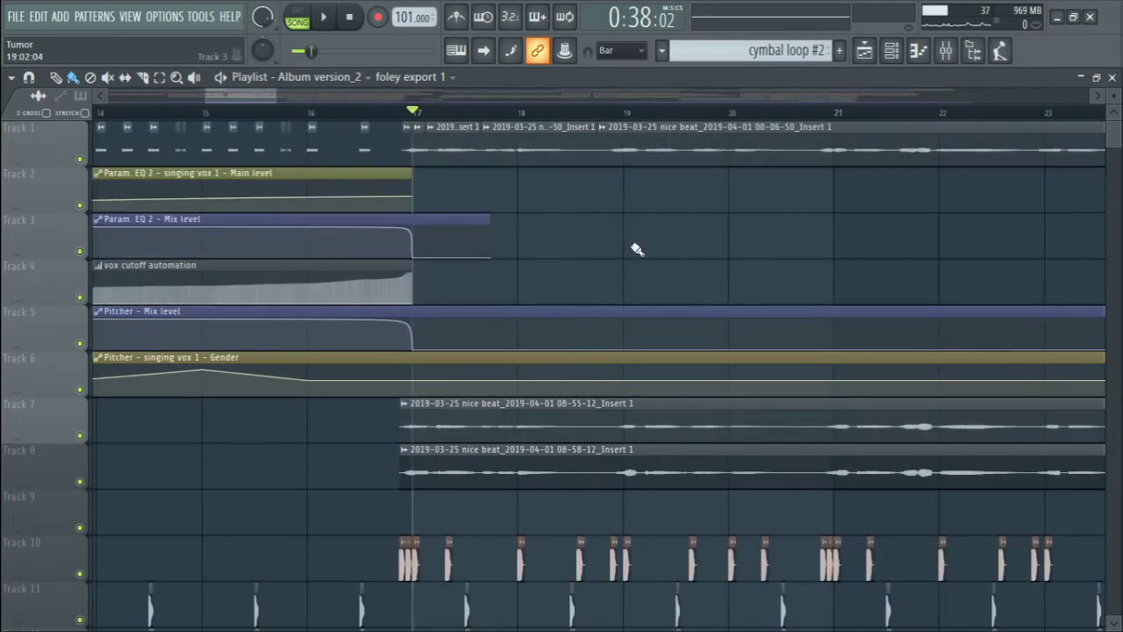
pyautogui.hscroll(3, 352, 222)
pyautogui.scroll(-4, 494, 120)
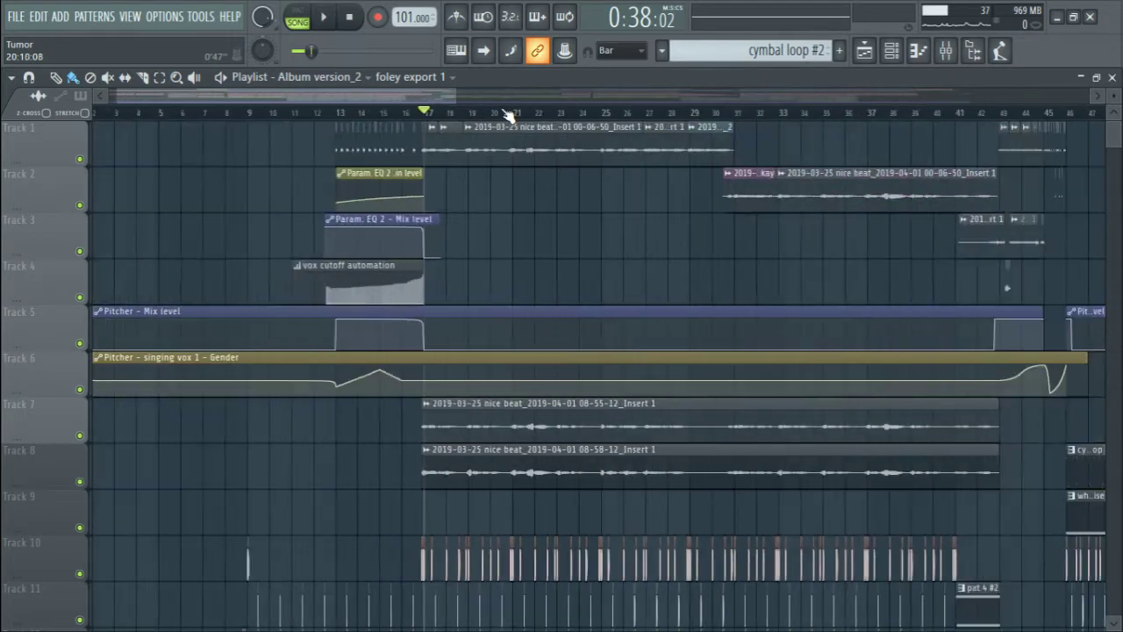
pyautogui.scroll(1, 508, 117)
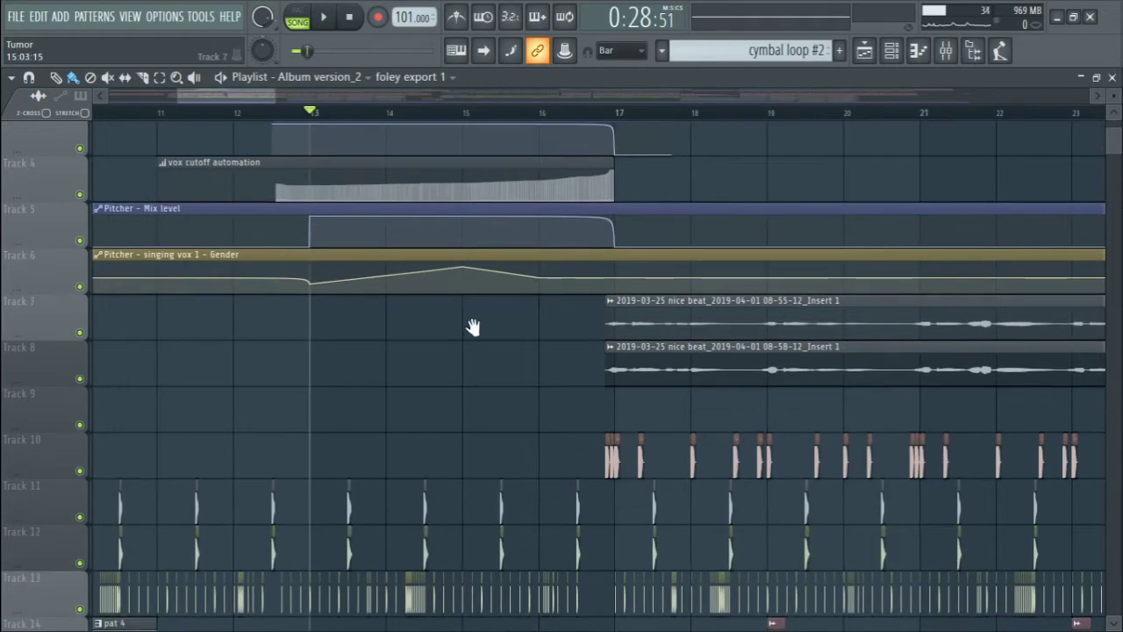
# - Play the chopped vocals between bars 13 and 17 with their EQ, cutoff and Pitcher automation in view
pyautogui.moveTo(473, 327); pyautogui.dragTo(455, 379)
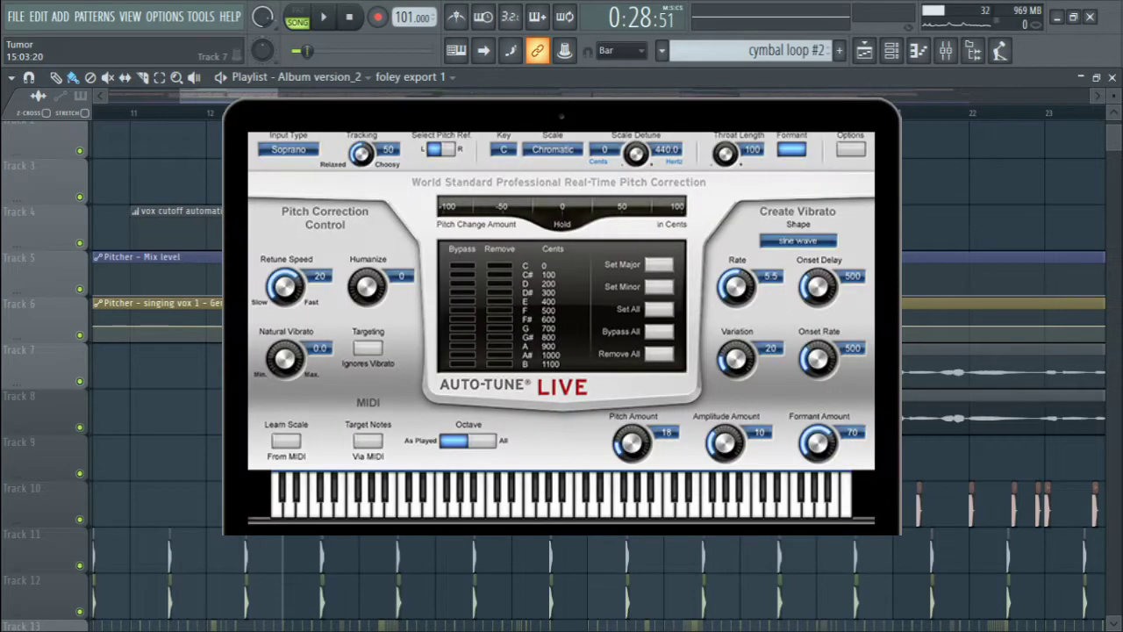
pyautogui.scroll(2, 966, 129)
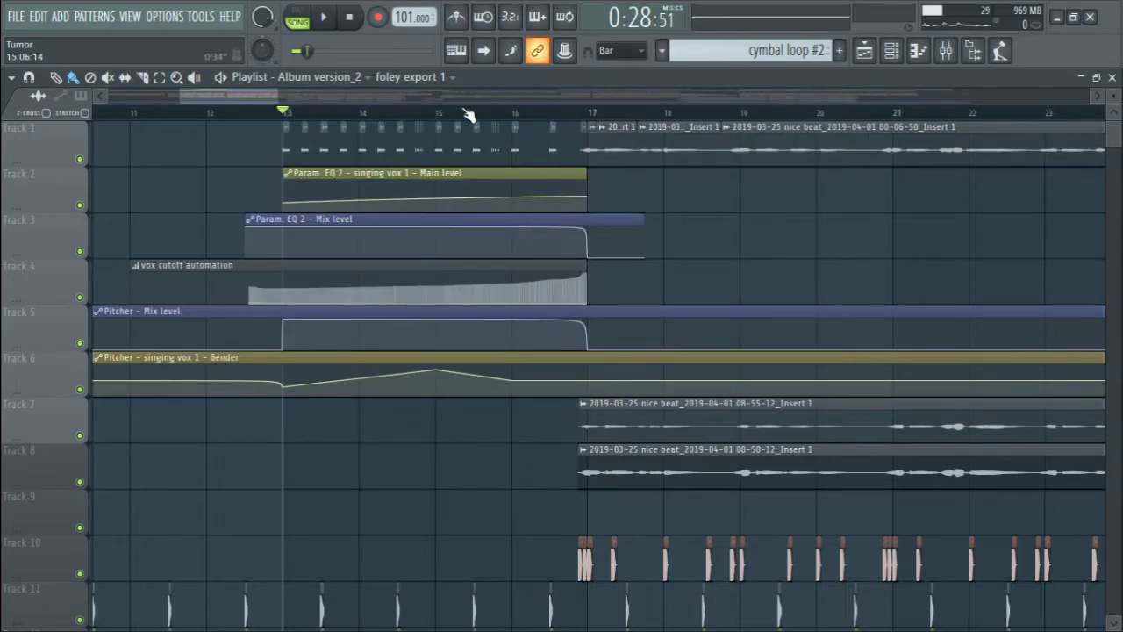
pyautogui.scroll(2, 470, 114)
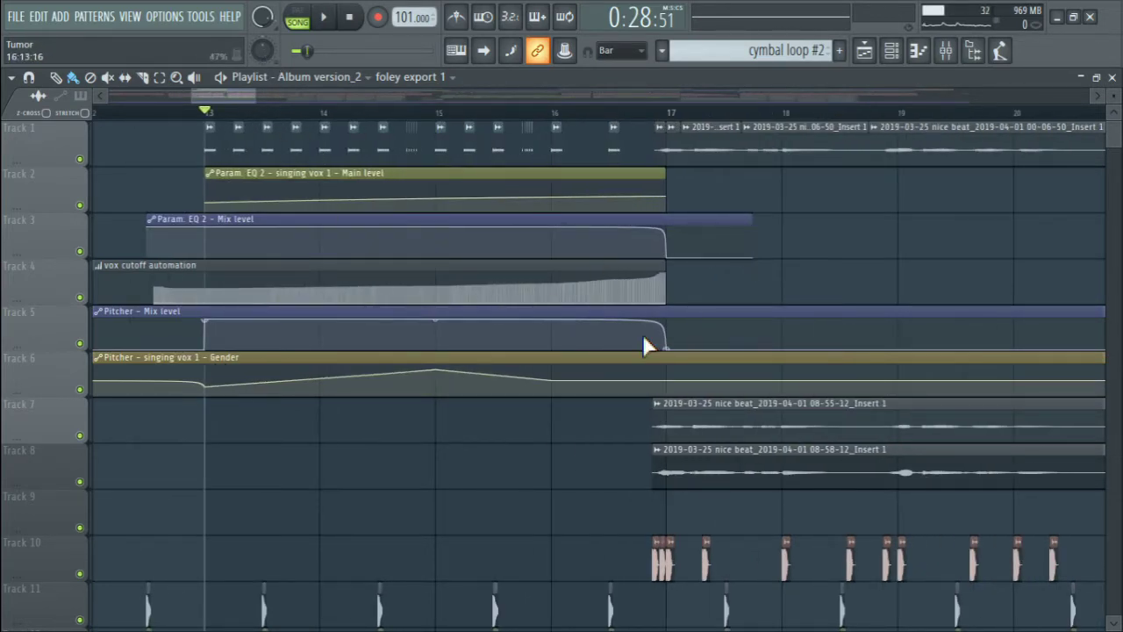
pyautogui.press('space')
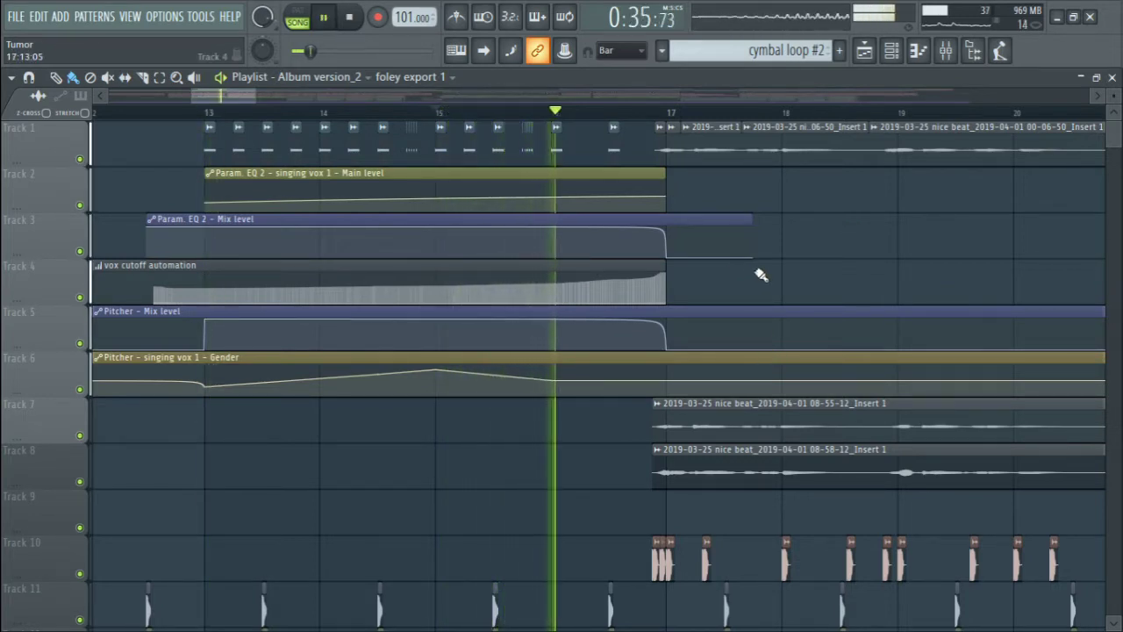
pyautogui.press('space')
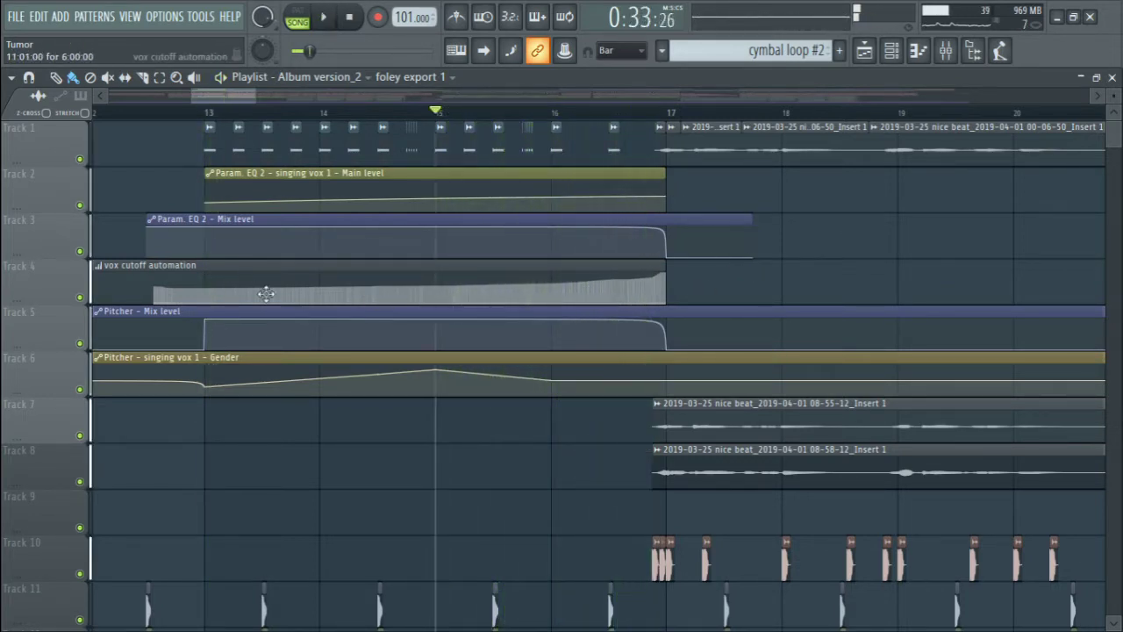
# - Play the vocals from bar 43 towards bar 46 with tracks 3 and 4 muted
pyautogui.scroll(-1, 463, 117)
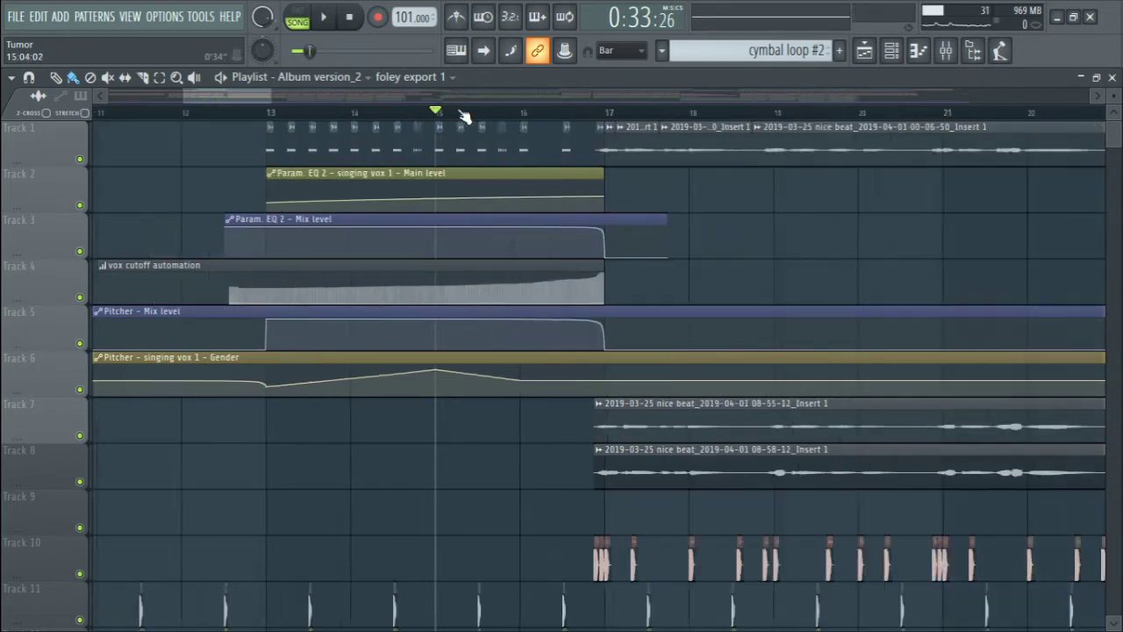
pyautogui.scroll(-1, 463, 117)
pyautogui.click(531, 112)
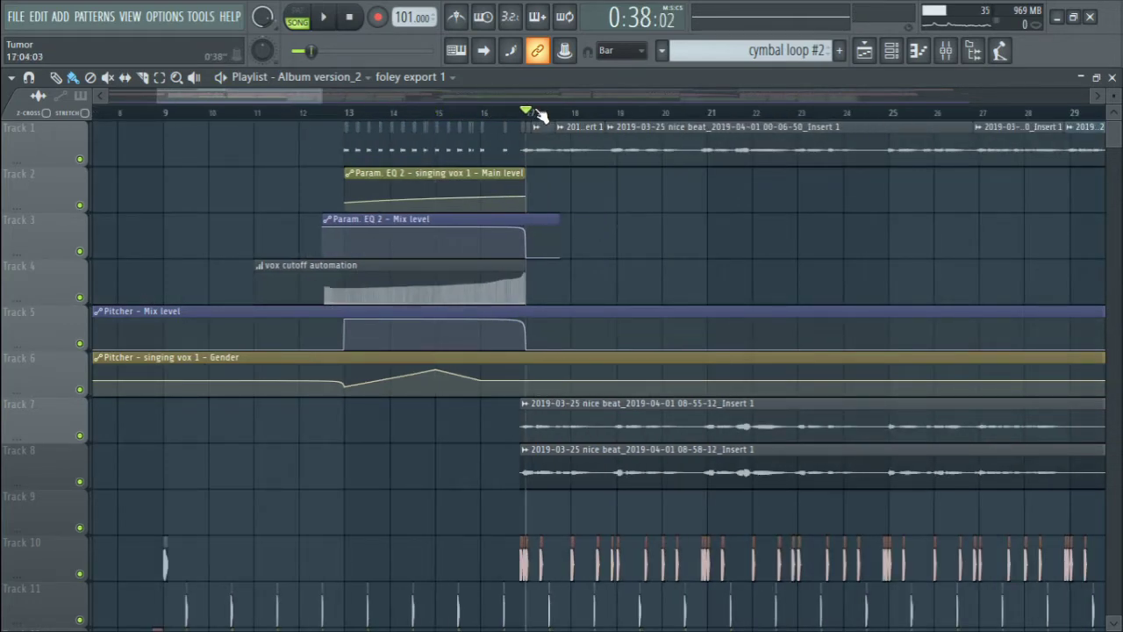
pyautogui.scroll(3, 532, 113)
pyautogui.moveTo(823, 252); pyautogui.dragTo(289, 311)
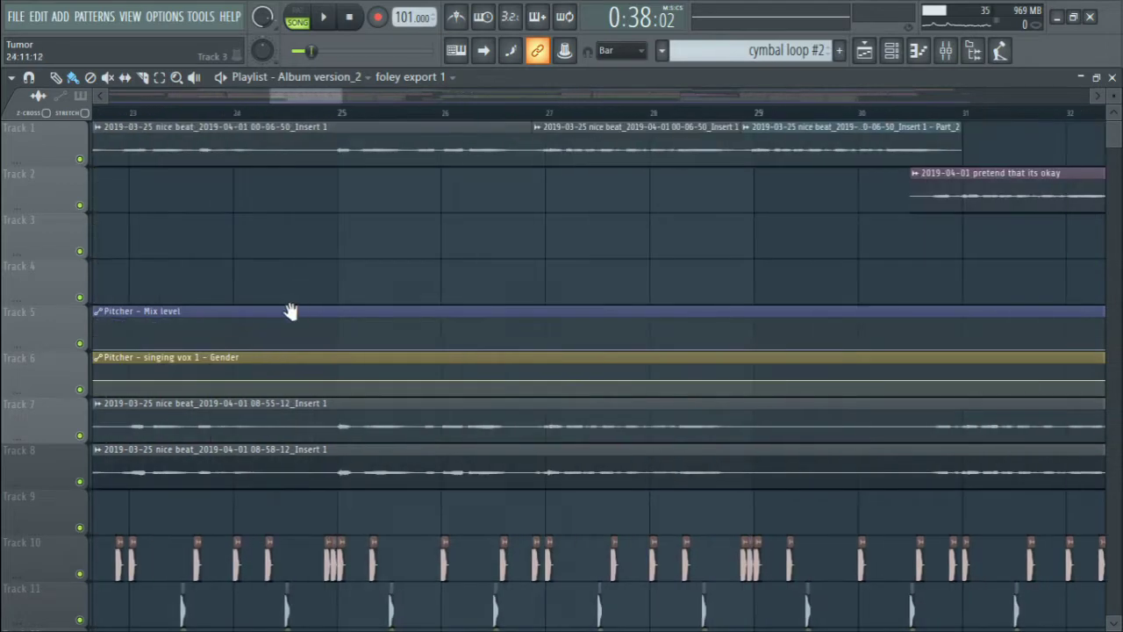
pyautogui.moveTo(335, 95); pyautogui.dragTo(465, 105)
pyautogui.click(419, 114)
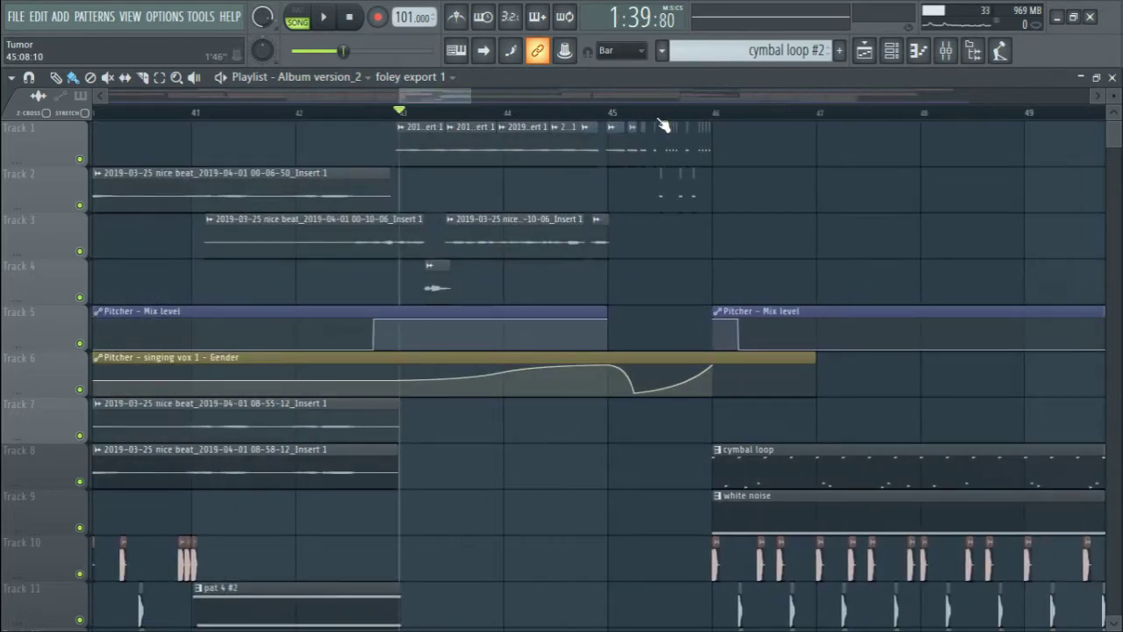
pyautogui.press('space')
pyautogui.scroll(2, 709, 118)
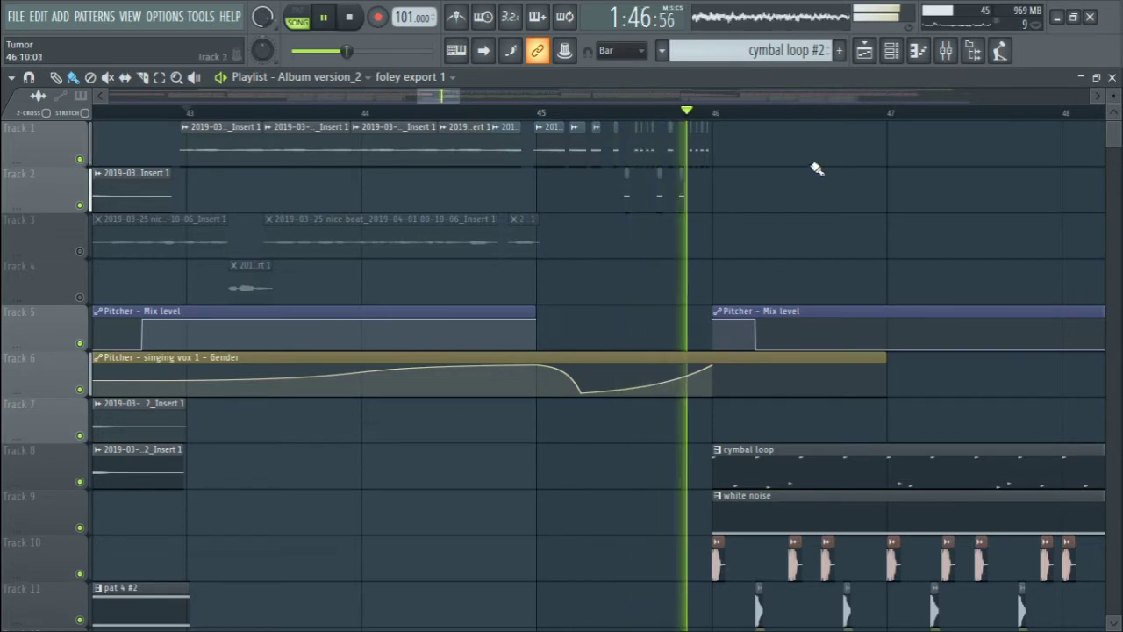
pyautogui.press('space')
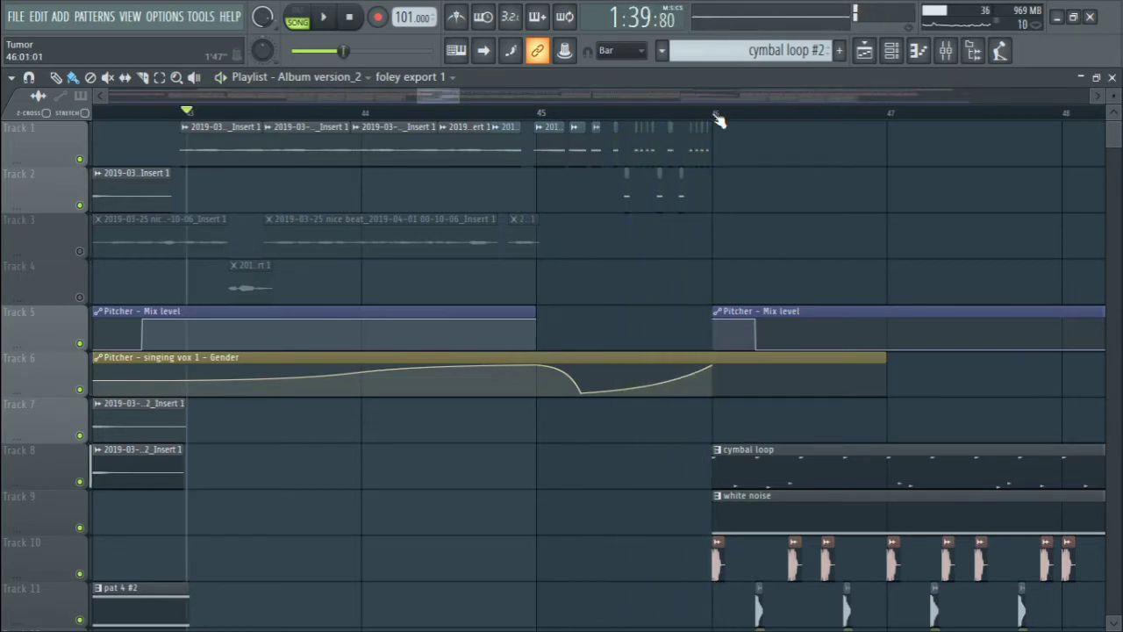
# - Move the playback position to bar 45 and solo track 1 to isolate its vocal chops
pyautogui.click(570, 111)
pyautogui.scroll(-4, 555, 116)
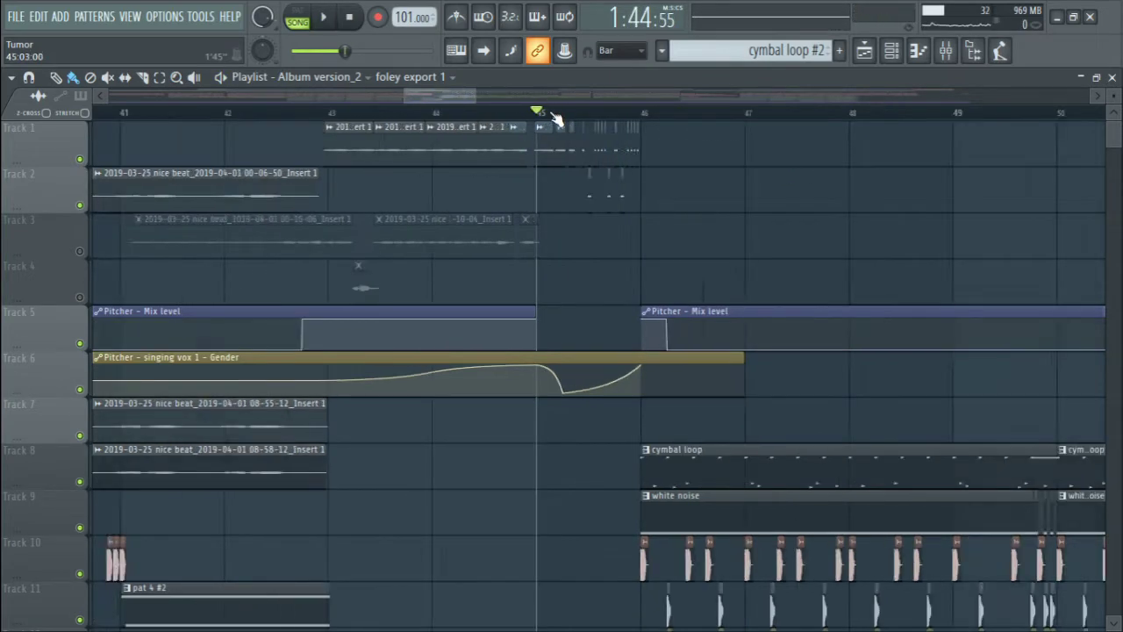
pyautogui.hscroll(-1, 584, 195)
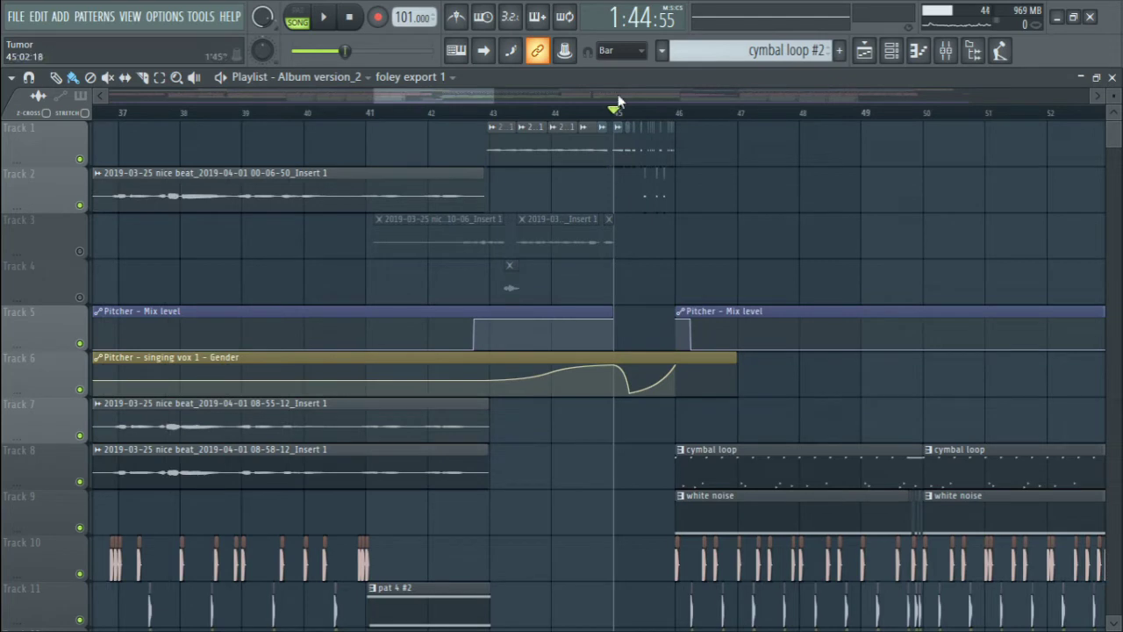
pyautogui.rightClick(81, 160)
# - Play the arrangement from bar 46 with all tracks enabled
pyautogui.scroll(5, 657, 119)
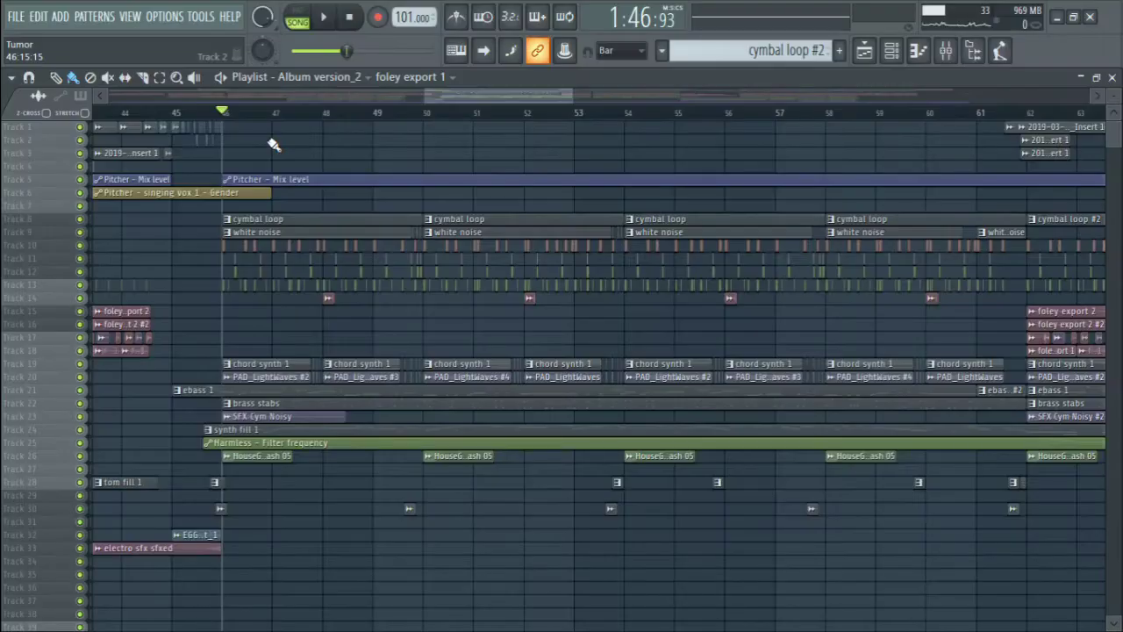
pyautogui.press('space')
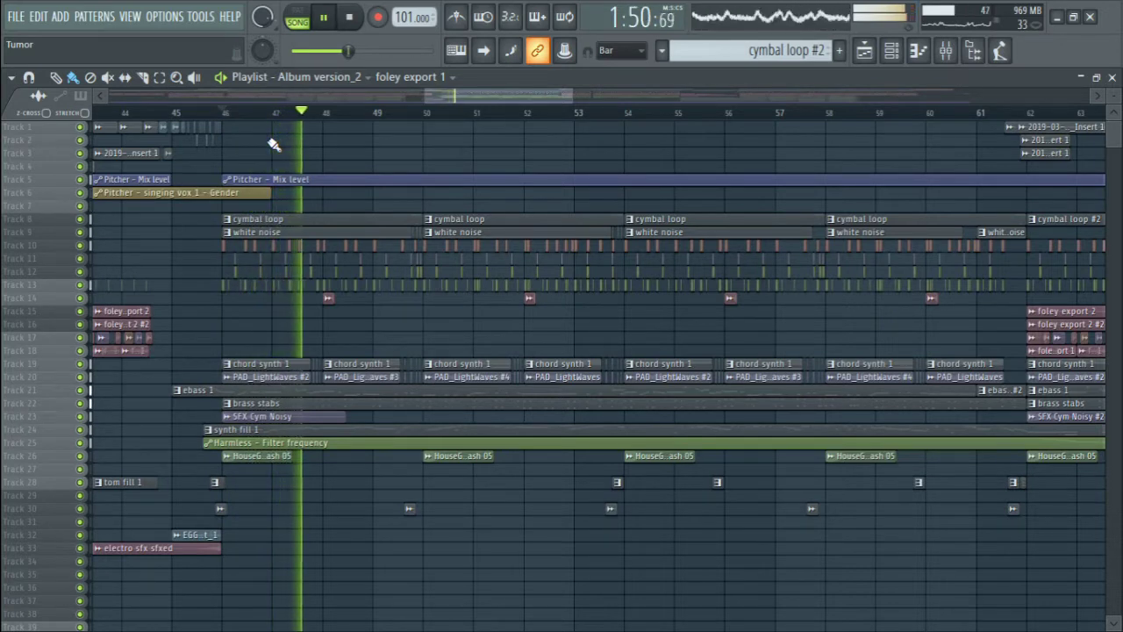
pyautogui.press('space')
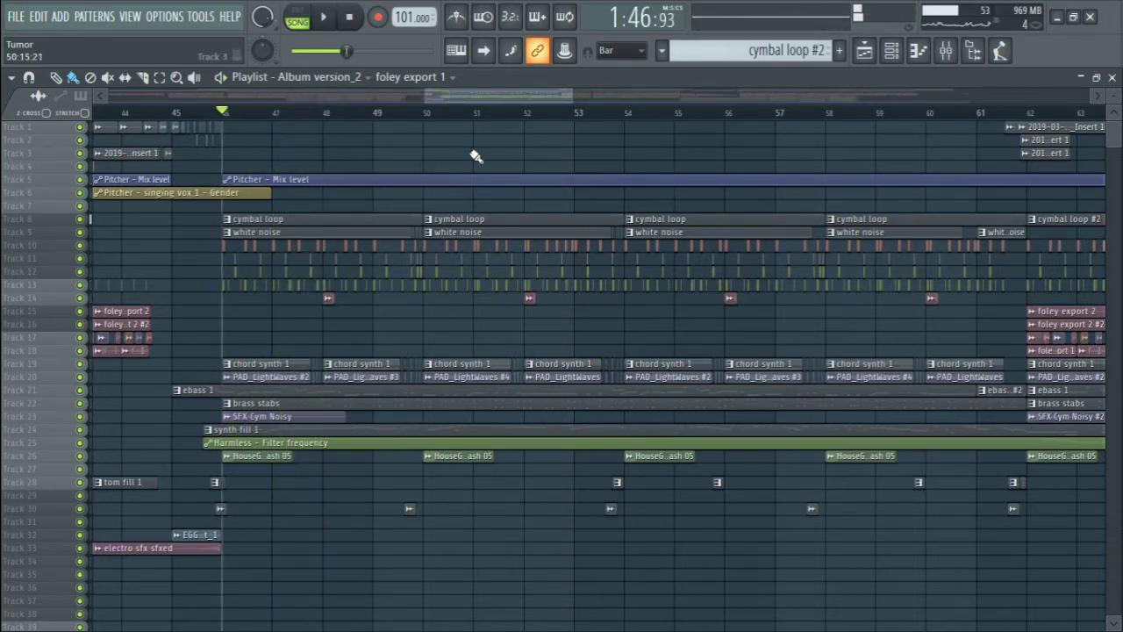
# - Solo tracks 8 and 9 and play the cymbal loop and white noise from bar 52
pyautogui.click(530, 115)
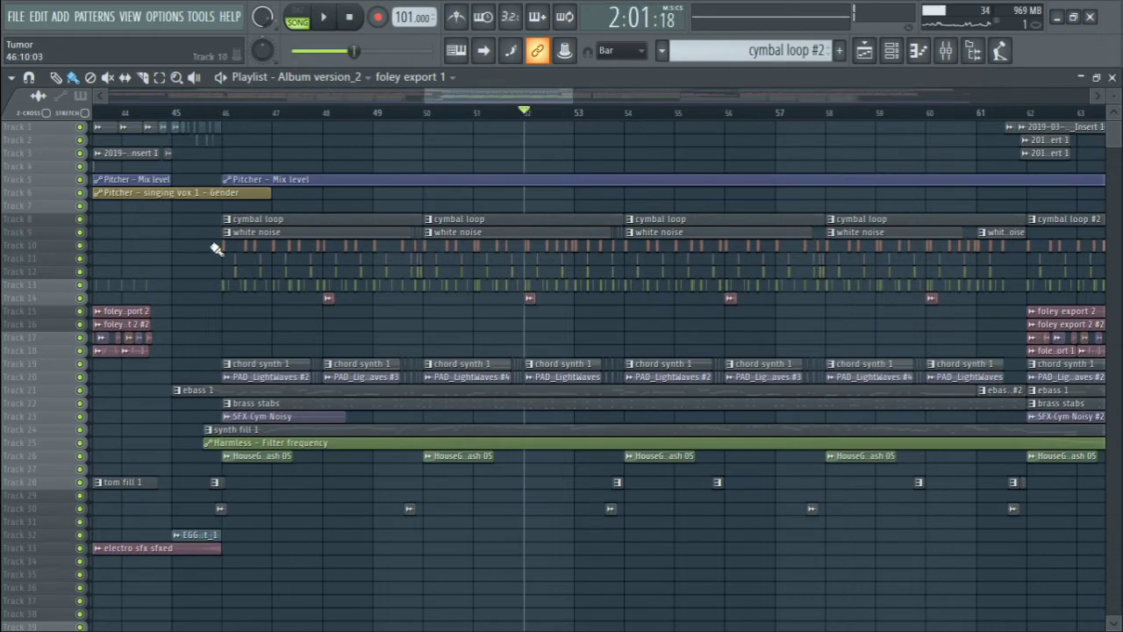
pyautogui.rightClick(80, 219)
pyautogui.click(81, 232)
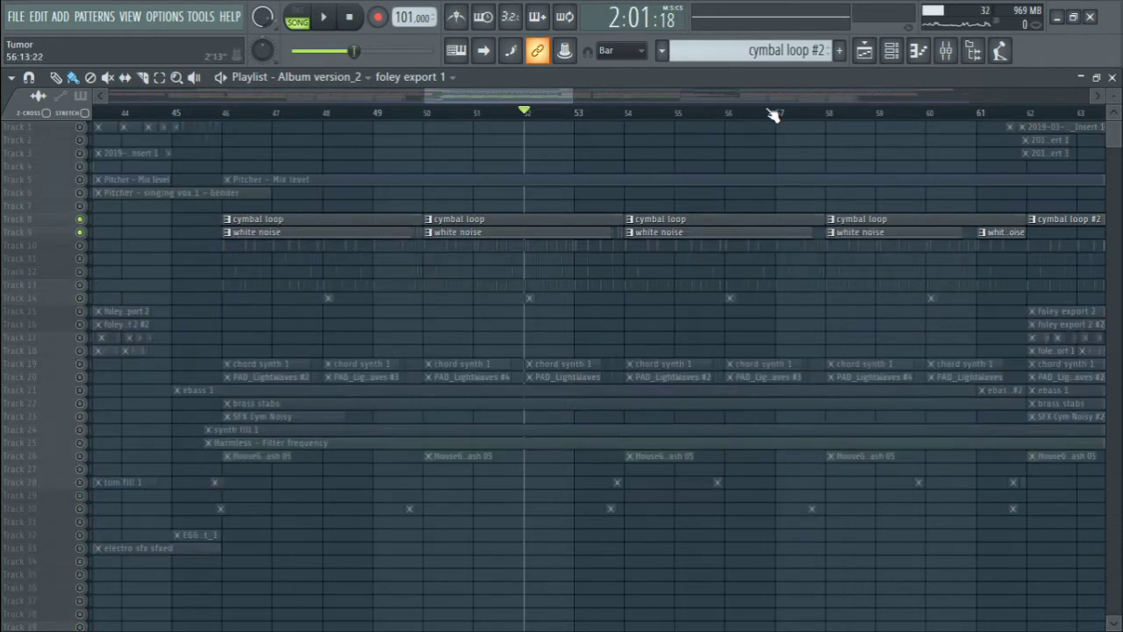
pyautogui.scroll(2, 773, 115)
pyautogui.press('space')
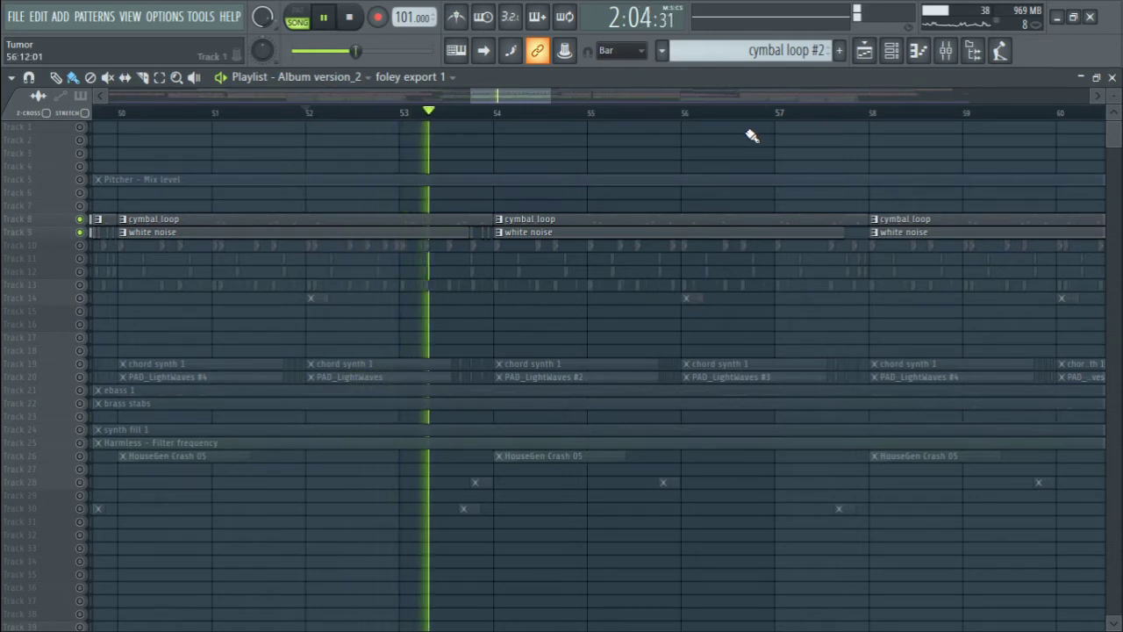
pyautogui.press('space')
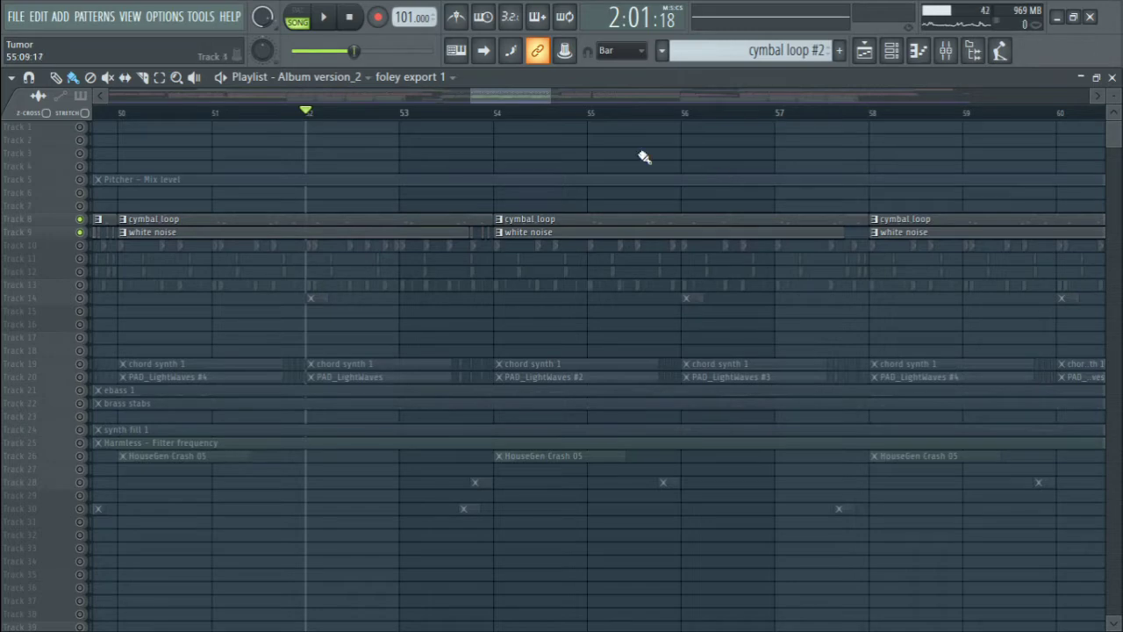
# - Inspect the white noise mixer track's EQ and limiters during a brief playback, and return to the playlist
pyautogui.click(946, 60)
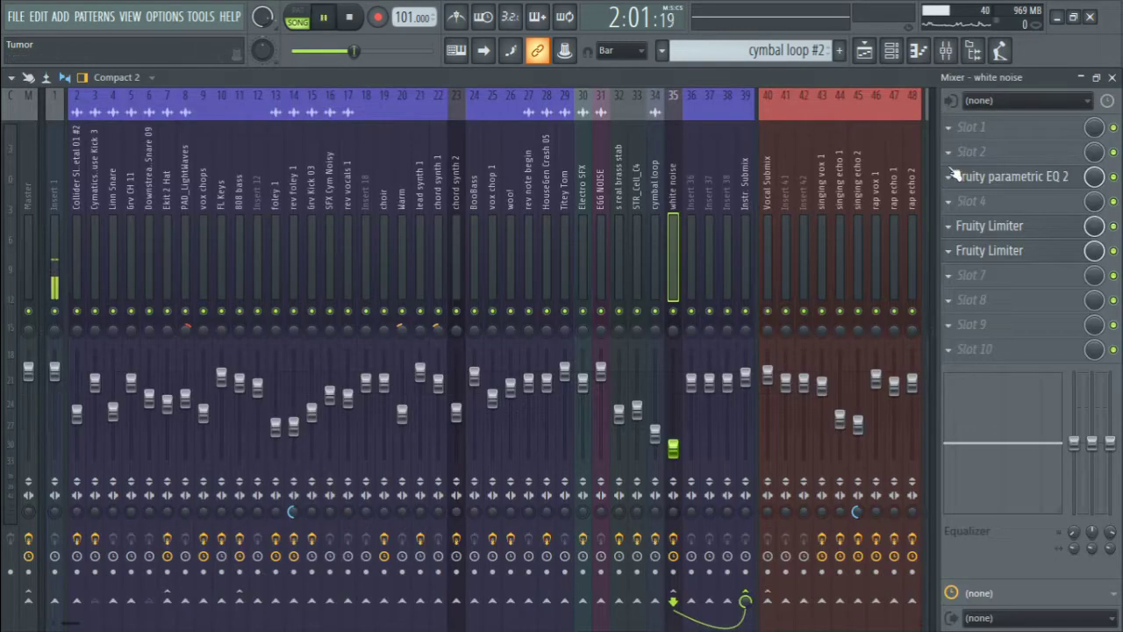
pyautogui.press('space')
pyautogui.press('space')
pyautogui.press('F9')
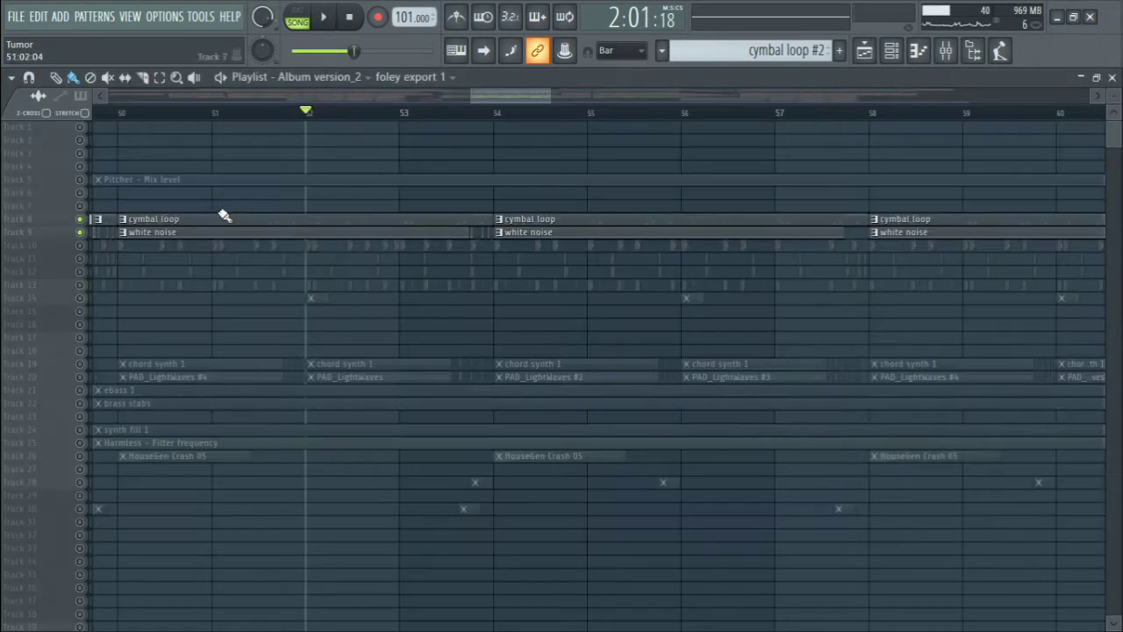
# - Unsolo tracks 8 and 9 and play the full arrangement from bar 56
pyautogui.rightClick(84, 230)
pyautogui.click(128, 117)
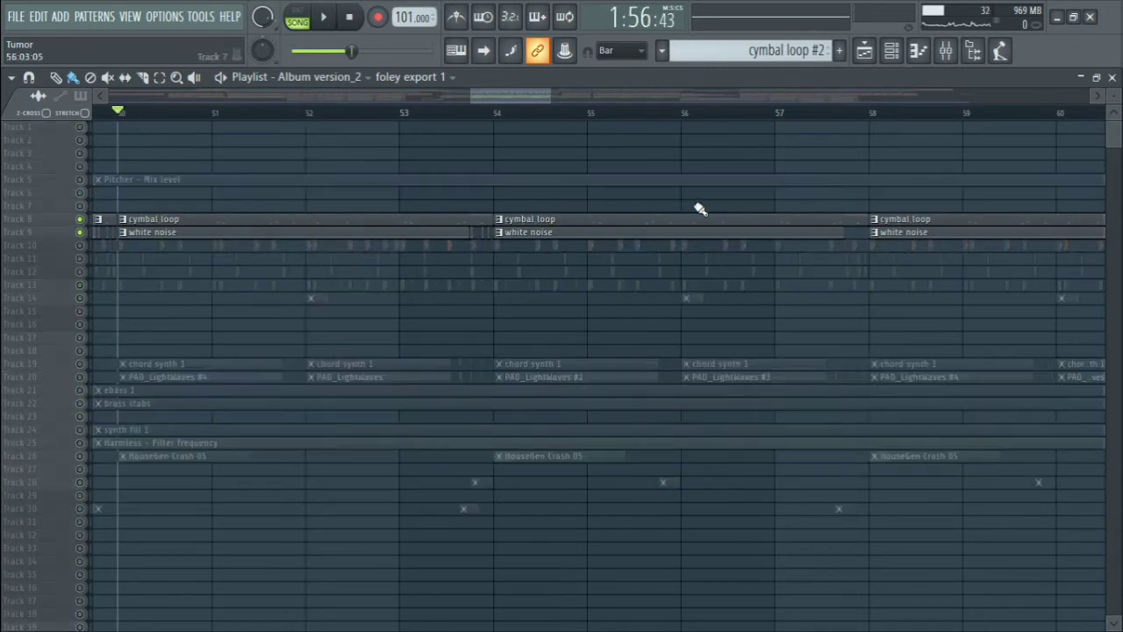
pyautogui.moveTo(702, 208); pyautogui.dragTo(339, 289)
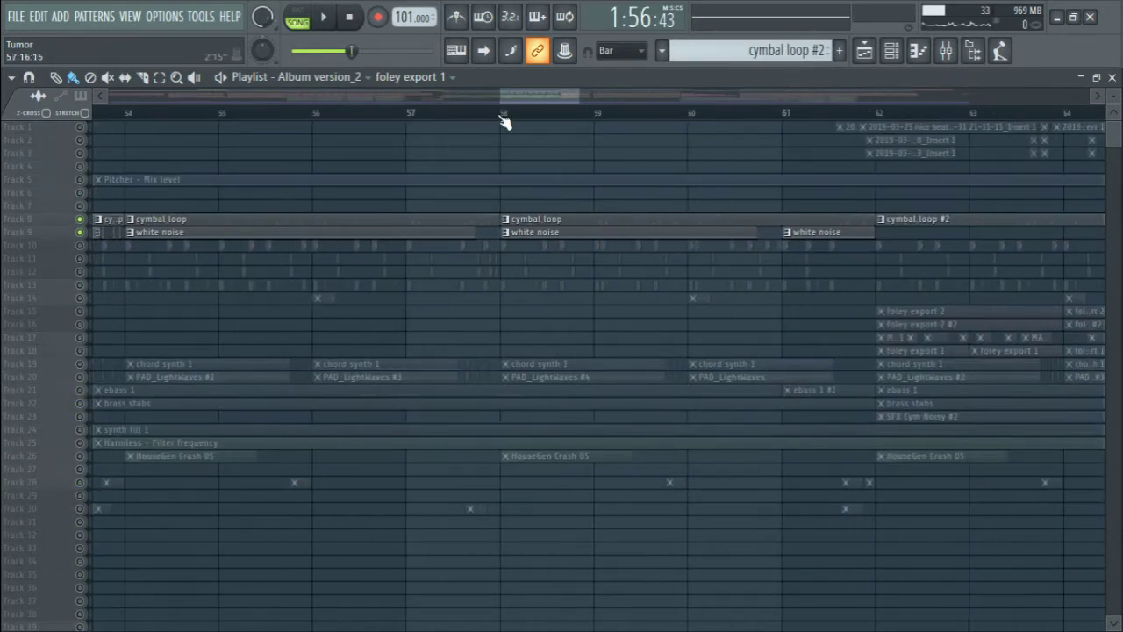
pyautogui.click(314, 114)
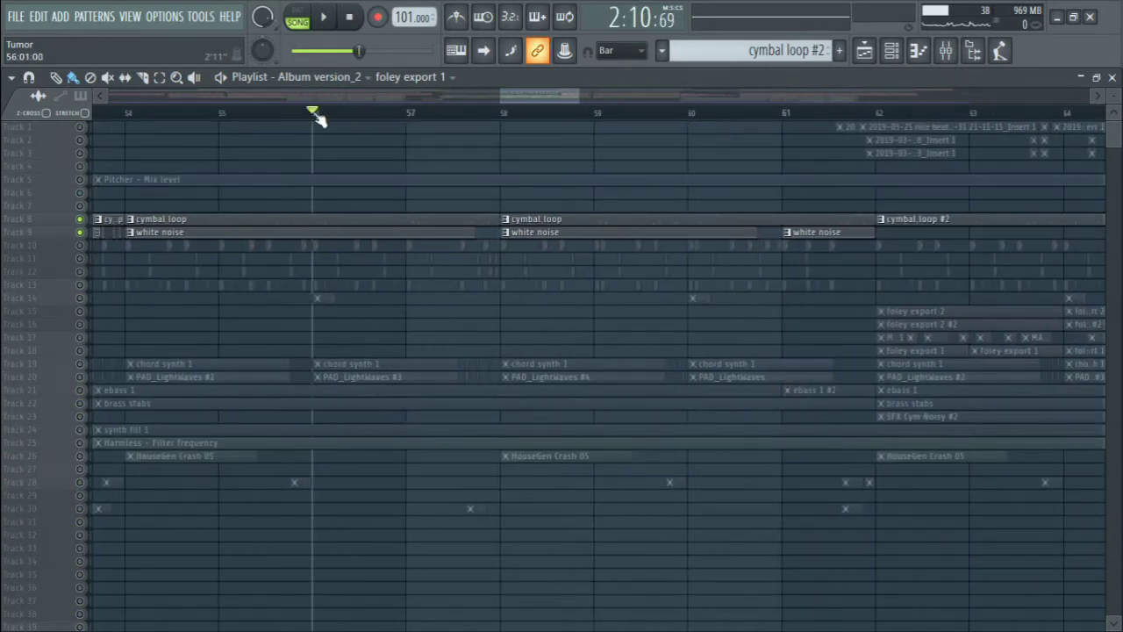
pyautogui.rightClick(79, 226)
pyautogui.press('space')
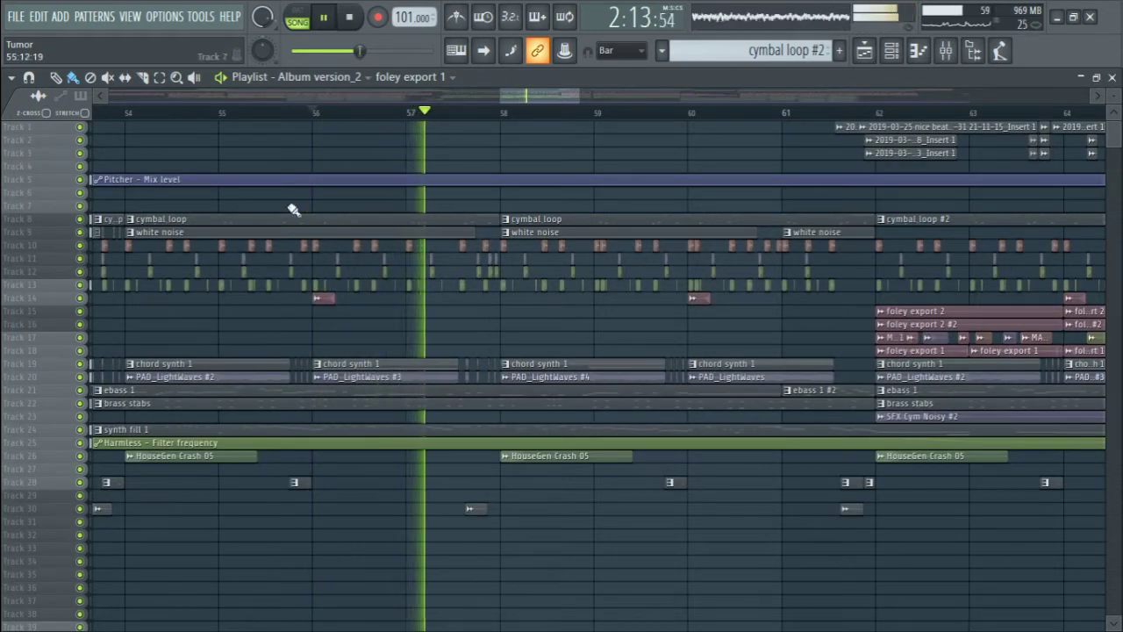
pyautogui.press('space')
# - Play from bar 56 with the cymbal loop and white noise tracks muted, and unmute both
pyautogui.click(79, 218)
pyautogui.click(78, 232)
pyautogui.press('space')
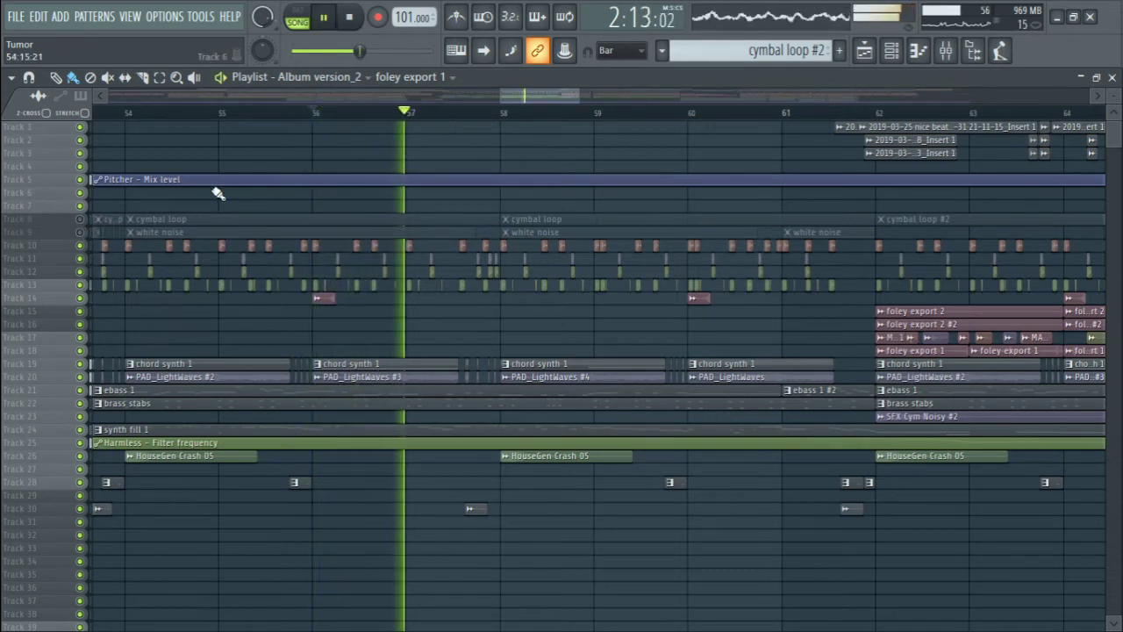
pyautogui.press('space')
pyautogui.click(79, 218)
pyautogui.click(79, 232)
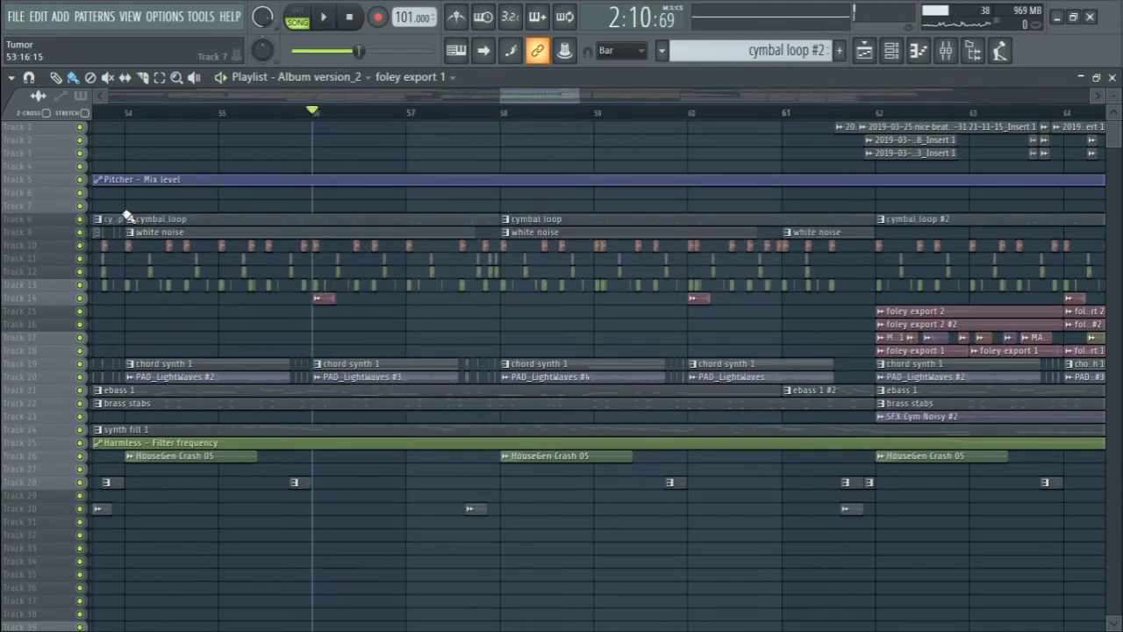
# - Inspect the effects on the rap echo 1 mixer track and play the layered vocals in the playlist from bar 64
pyautogui.scroll(-6, 367, 125)
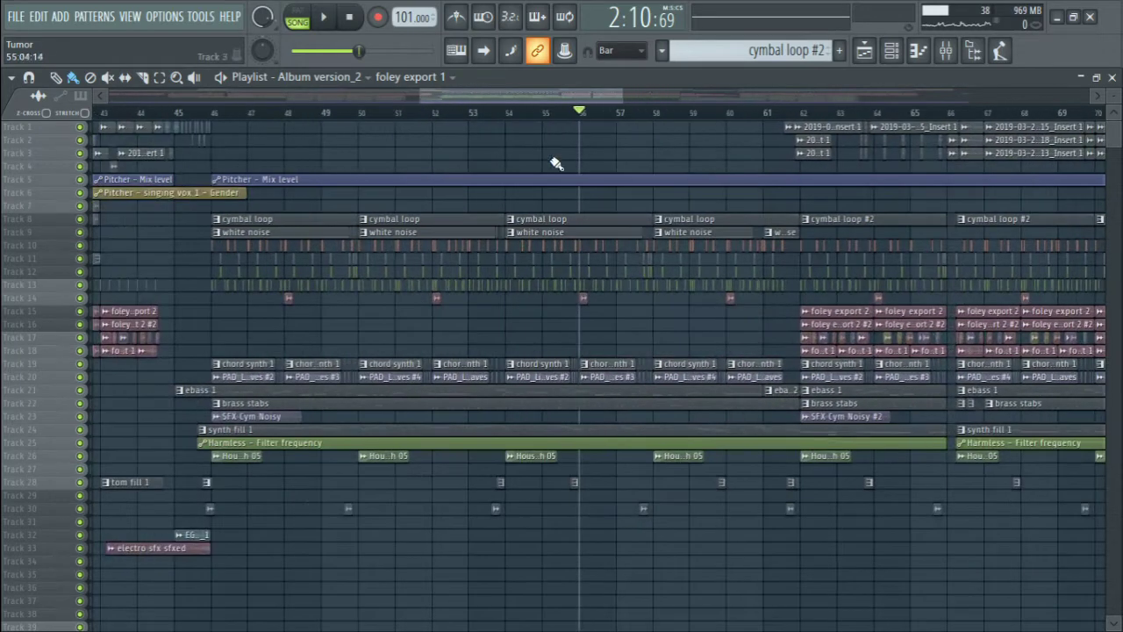
pyautogui.scroll(3, 544, 121)
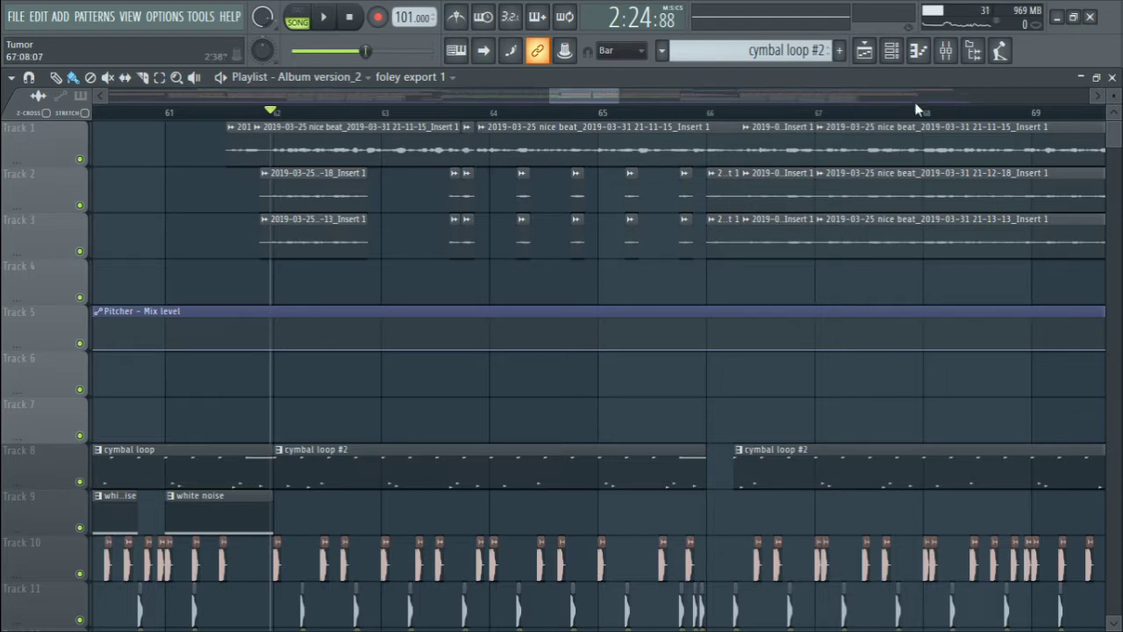
pyautogui.click(949, 50)
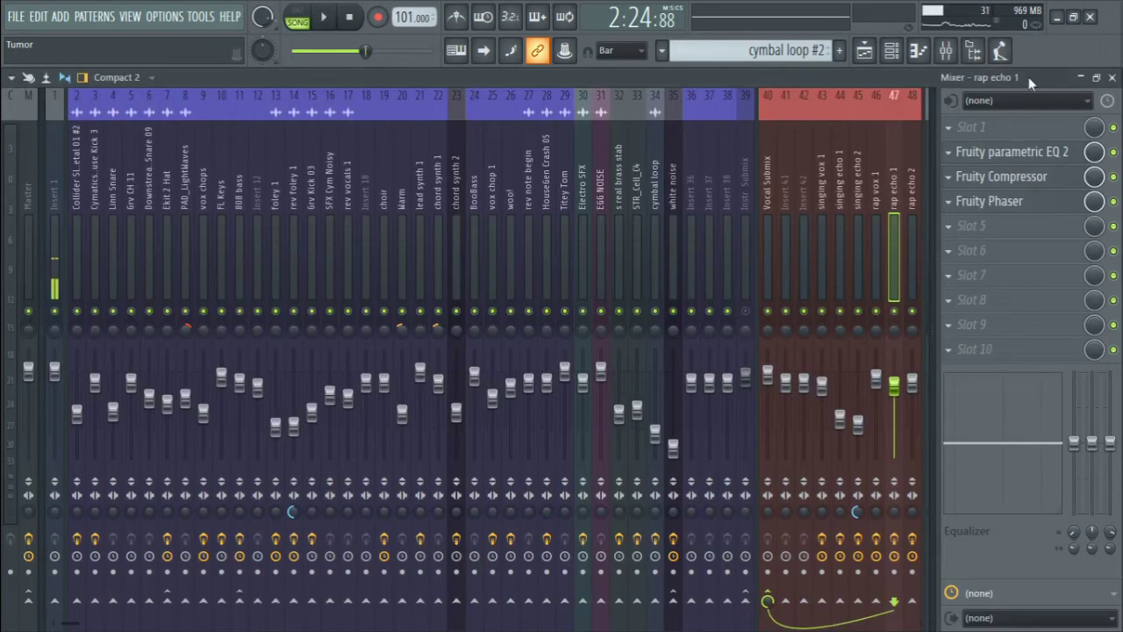
pyautogui.click(866, 53)
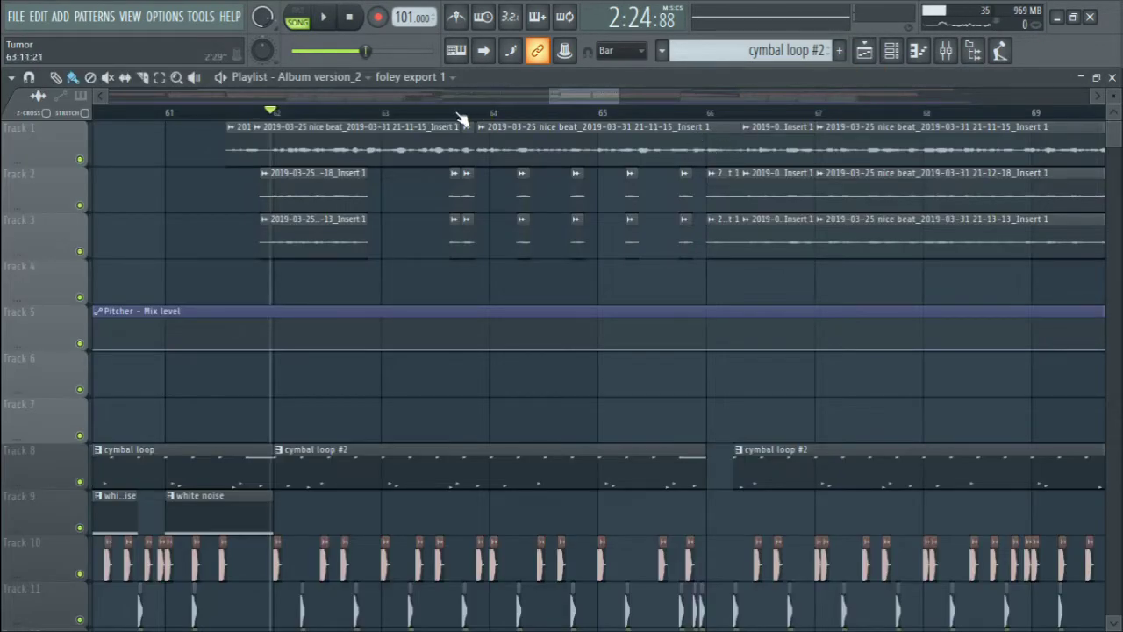
pyautogui.moveTo(460, 119)
pyautogui.mouseDown()
pyautogui.moveTo(444, 121)
pyautogui.moveTo(588, 138)
pyautogui.moveTo(623, 171)
pyautogui.moveTo(574, 113)
pyautogui.moveTo(522, 117)
pyautogui.mouseUp()
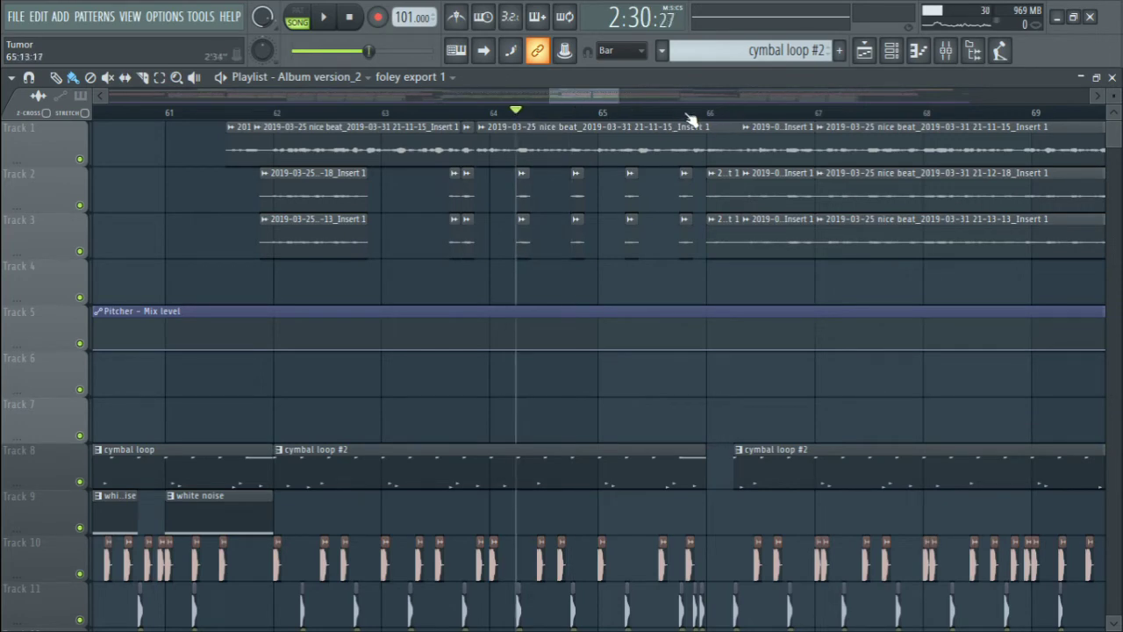
pyautogui.press('space')
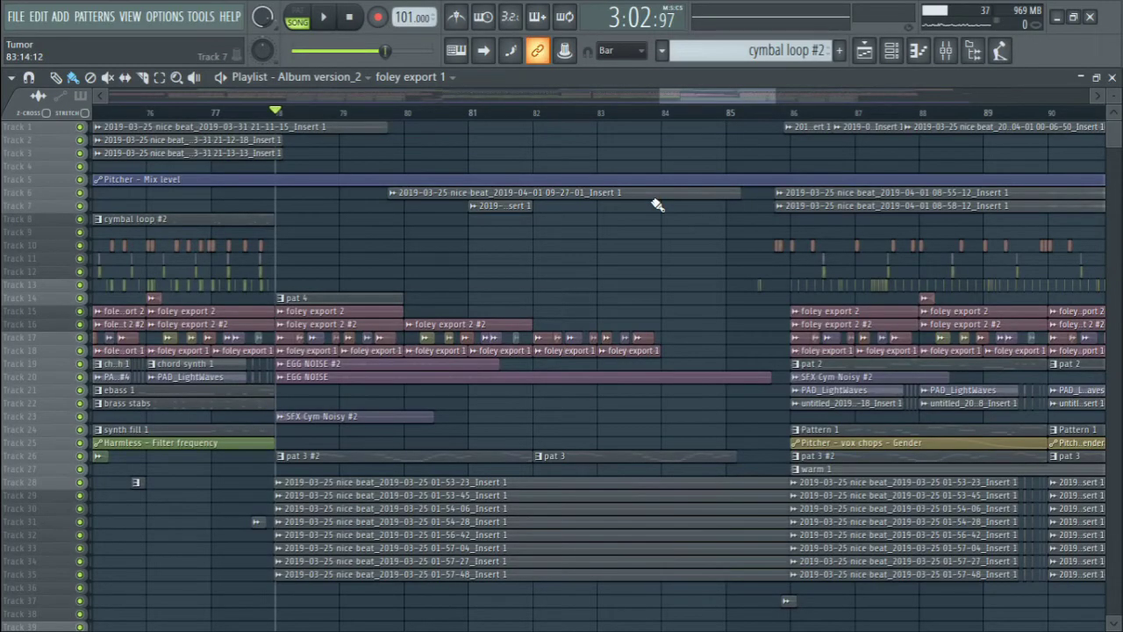
# - Play the section from bar 78 with all tracks, and again with only the EGG NOISE tracks 19 and 20 soloed
pyautogui.press('space')
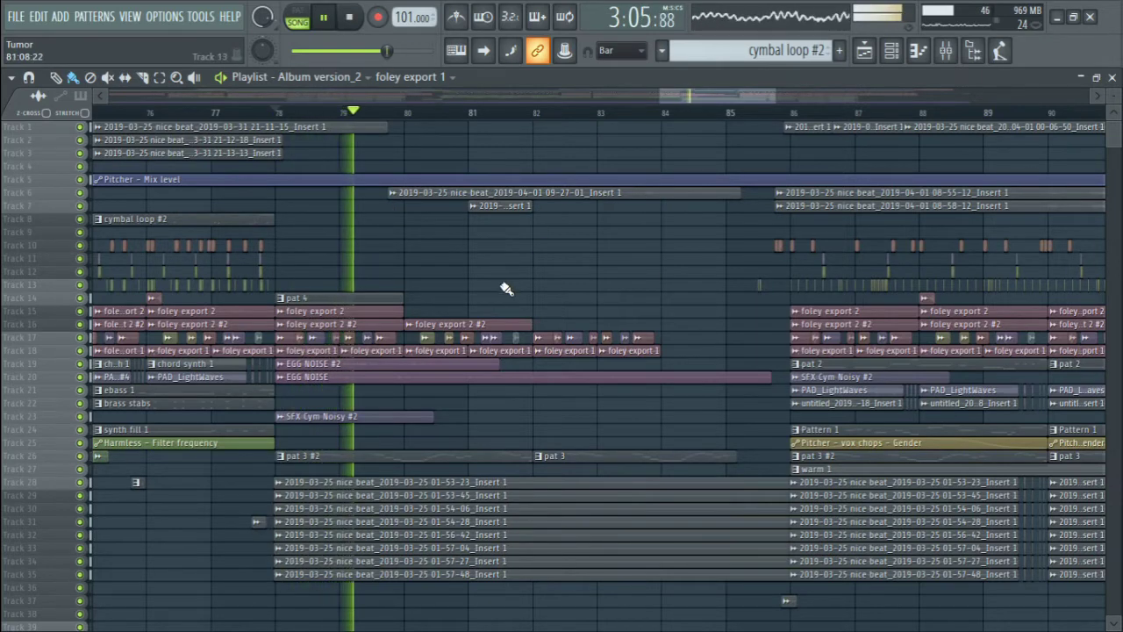
pyautogui.press('space')
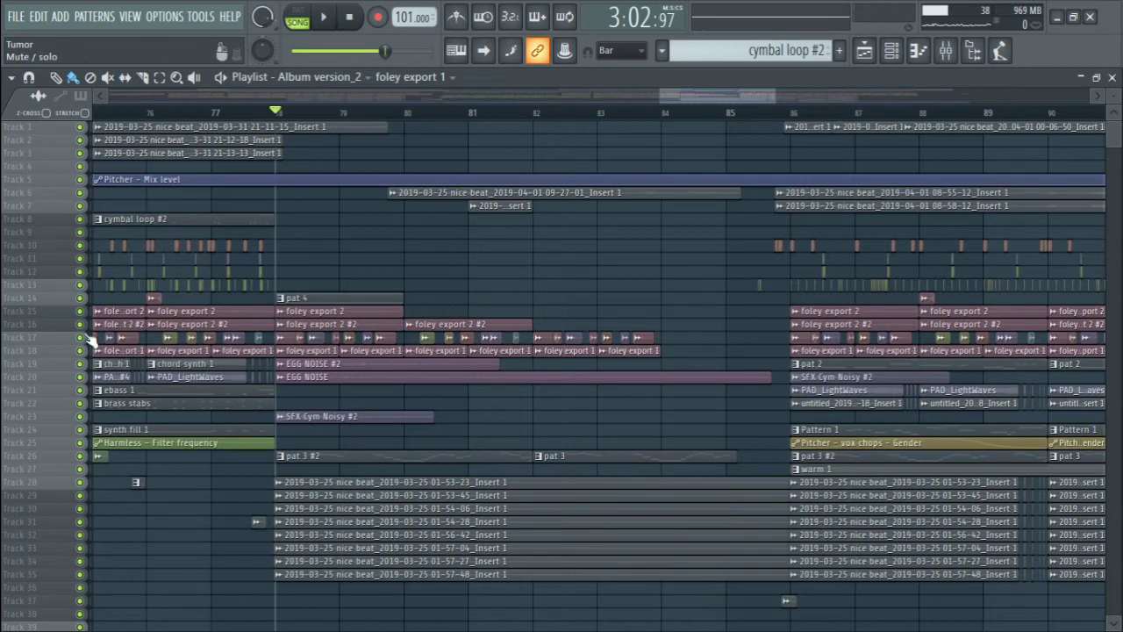
pyautogui.rightClick(80, 363)
pyautogui.keyDown('ctrl'); pyautogui.click(81, 377); pyautogui.keyUp('ctrl')
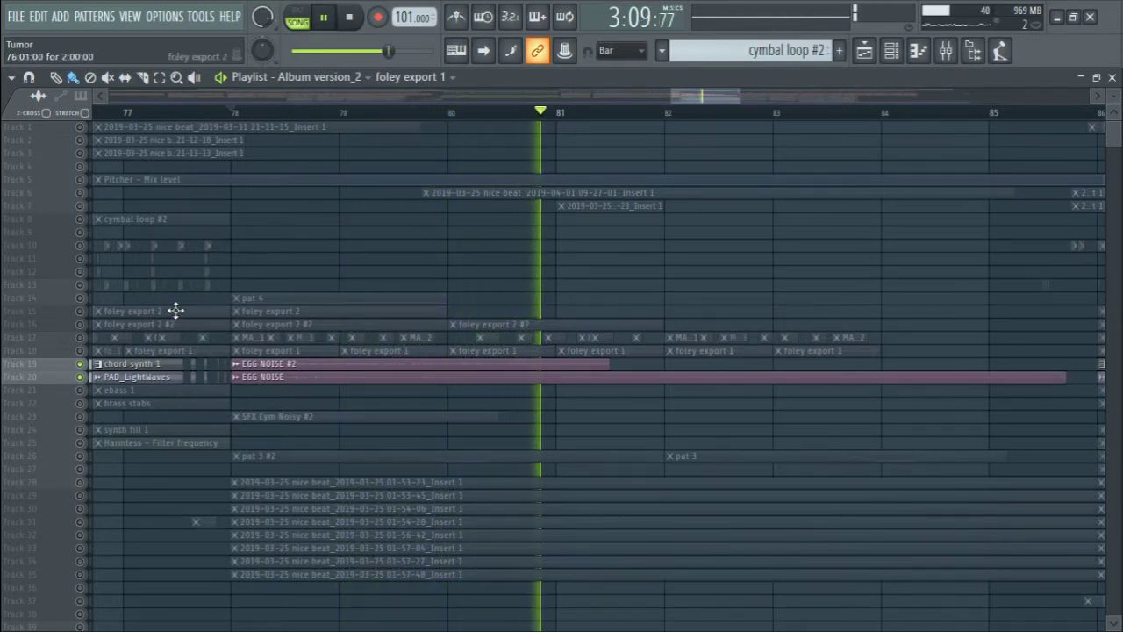
pyautogui.press('space')
pyautogui.click(79, 375)
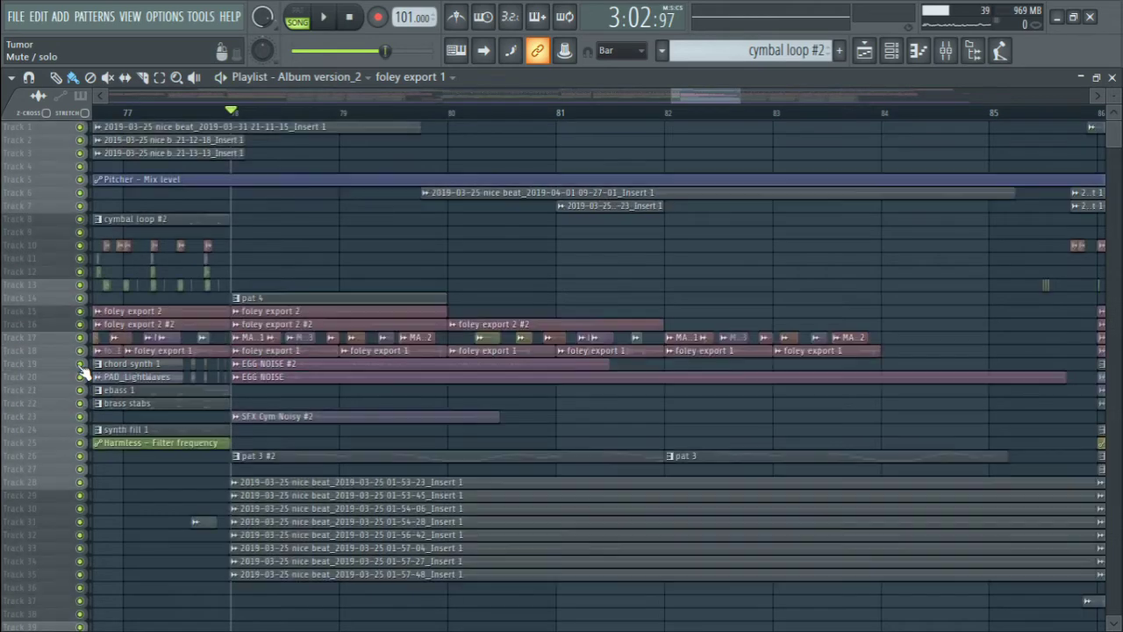
# - Replay bar 78 with all tracks enabled, and isolate the EGG NOISE clip on track 20 and its duplicate on track 19
pyautogui.press('space')
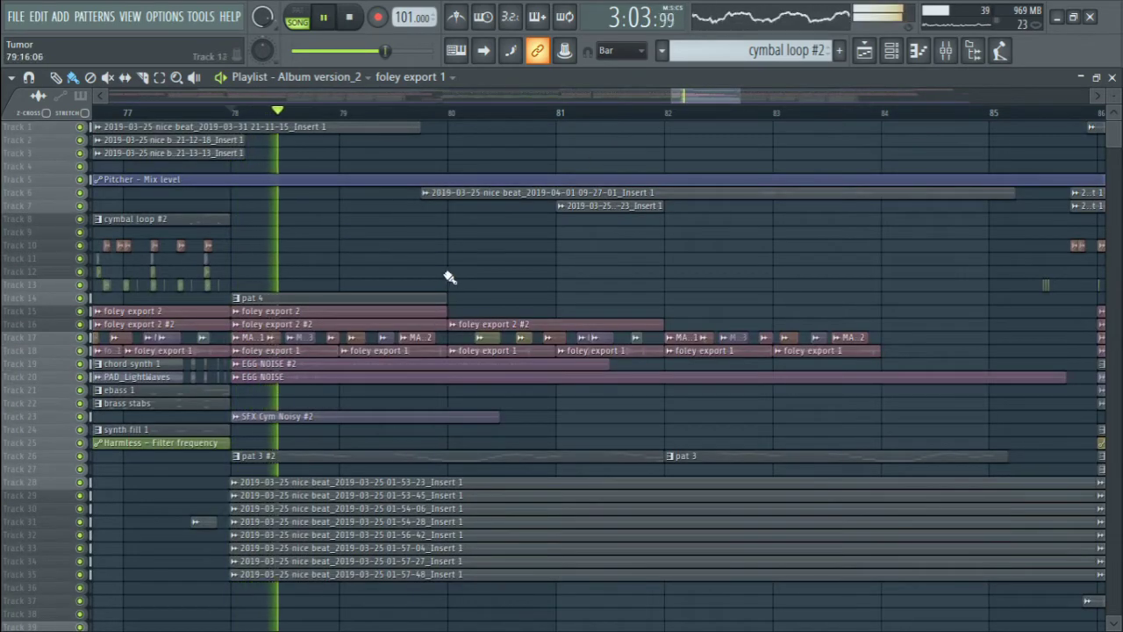
pyautogui.press('space')
pyautogui.rightClick(80, 376)
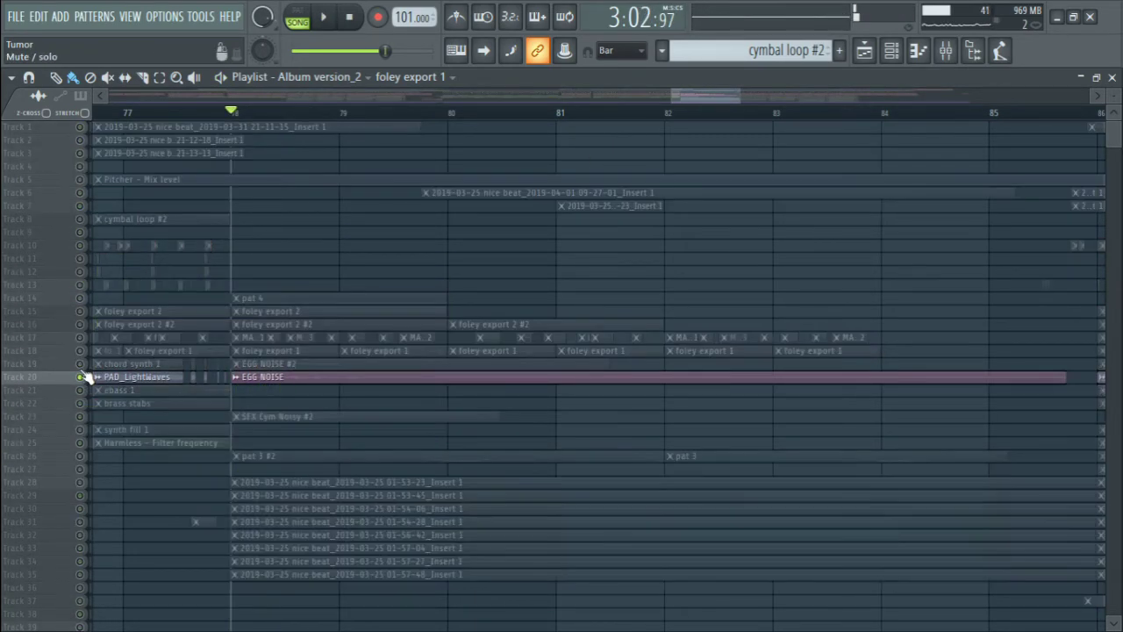
pyautogui.click(80, 364)
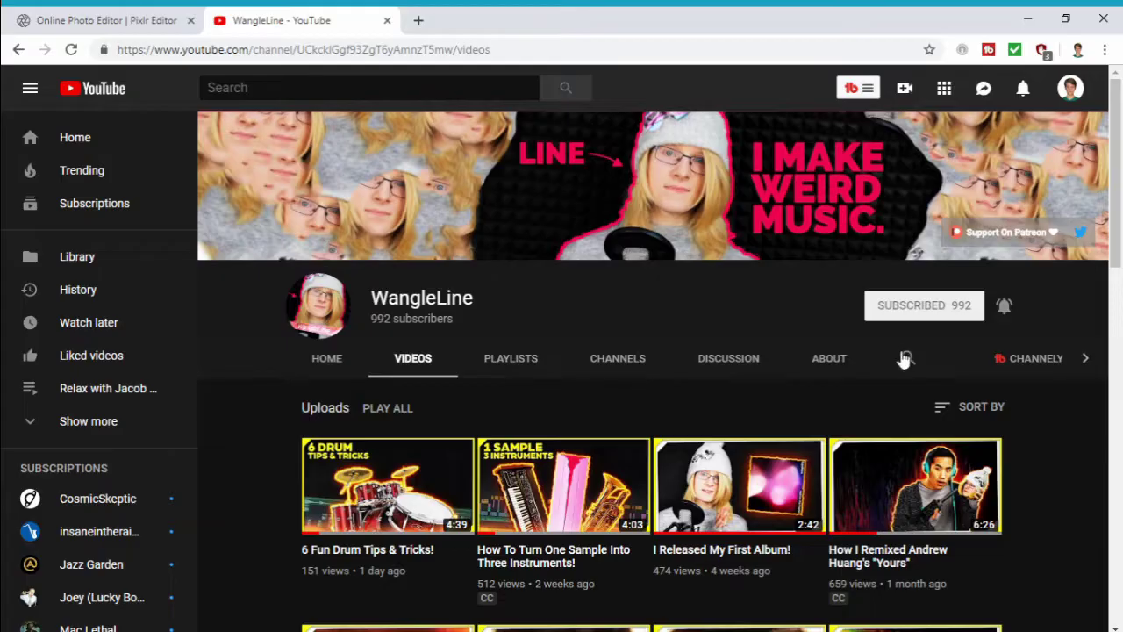
# - Switch to YouTube and browse the uploaded videos on the WangleLine channel
pyautogui.scroll(-6, 1046, 418)
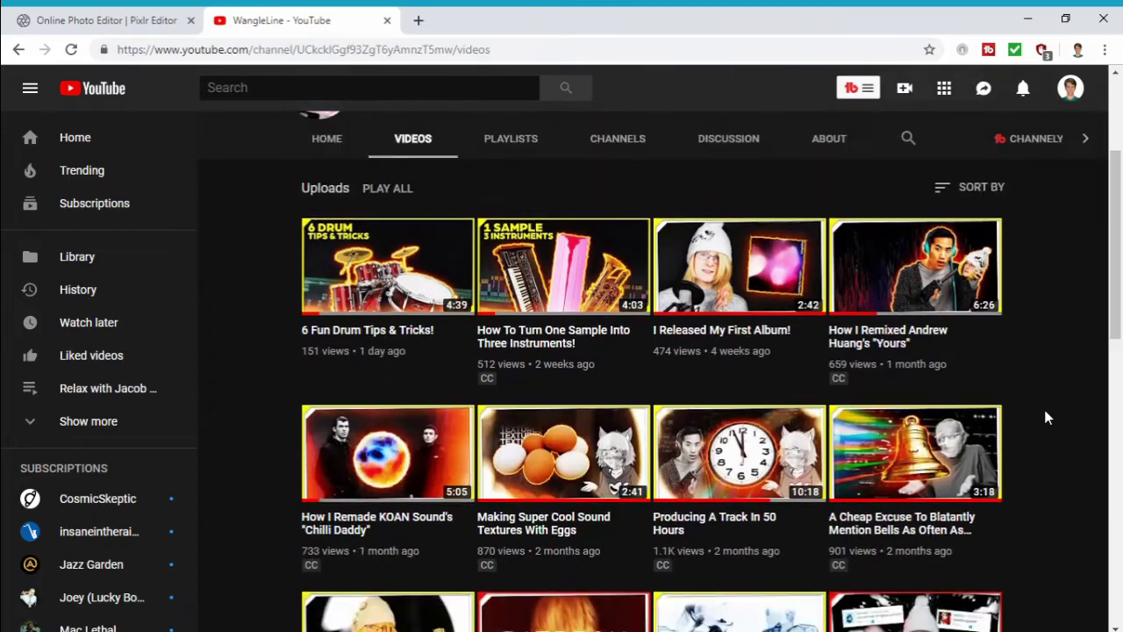
pyautogui.scroll(-6, 1046, 418)
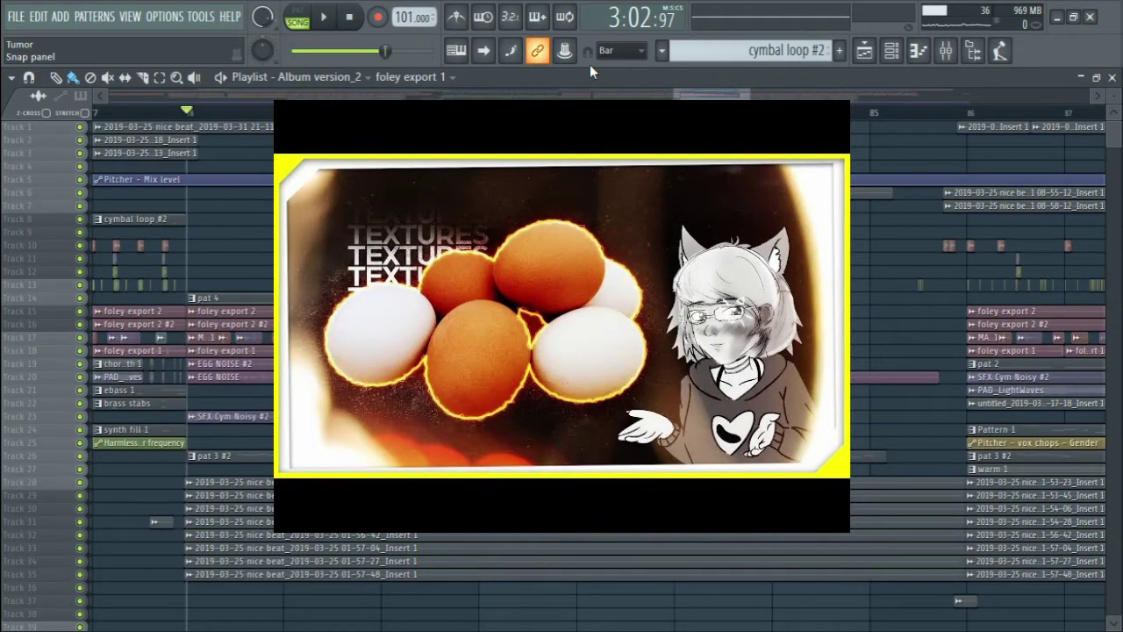
# - Return to the FL Studio playlist and play the vocal section from bar 78 past bar 81
pyautogui.scroll(-2, 562, 352)
pyautogui.scroll(2, 577, 126)
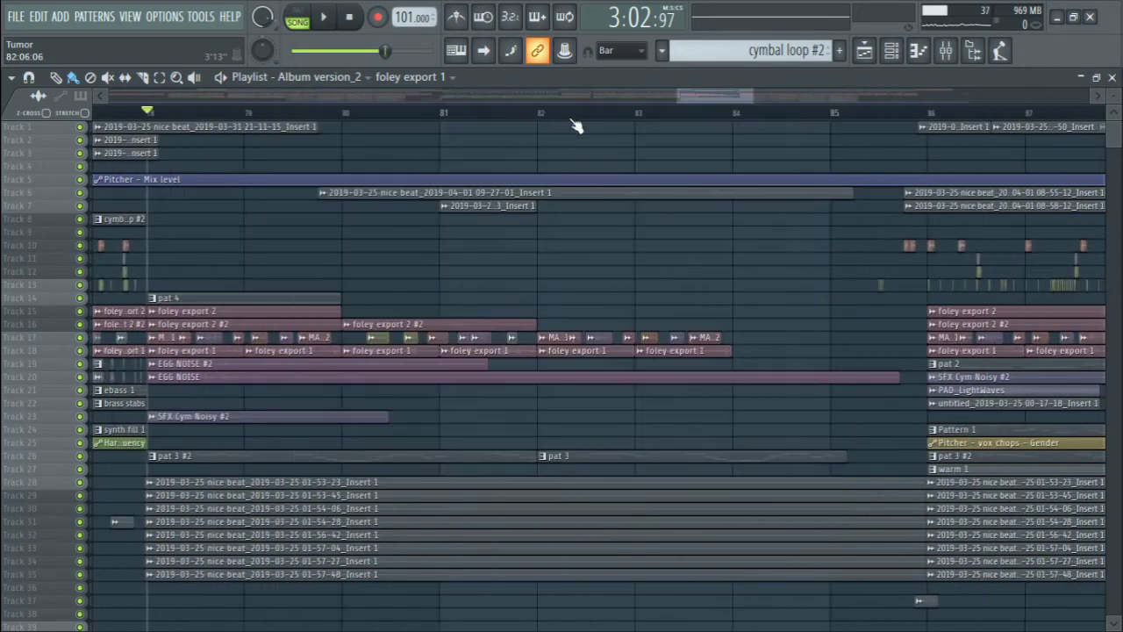
pyautogui.click(537, 113)
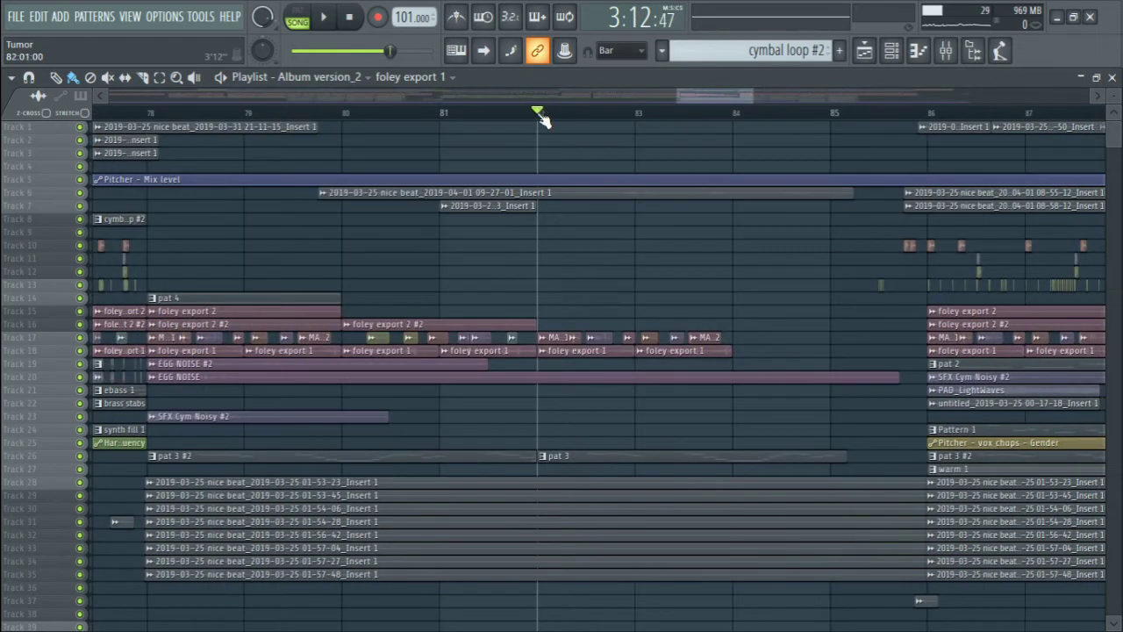
pyautogui.click(369, 115)
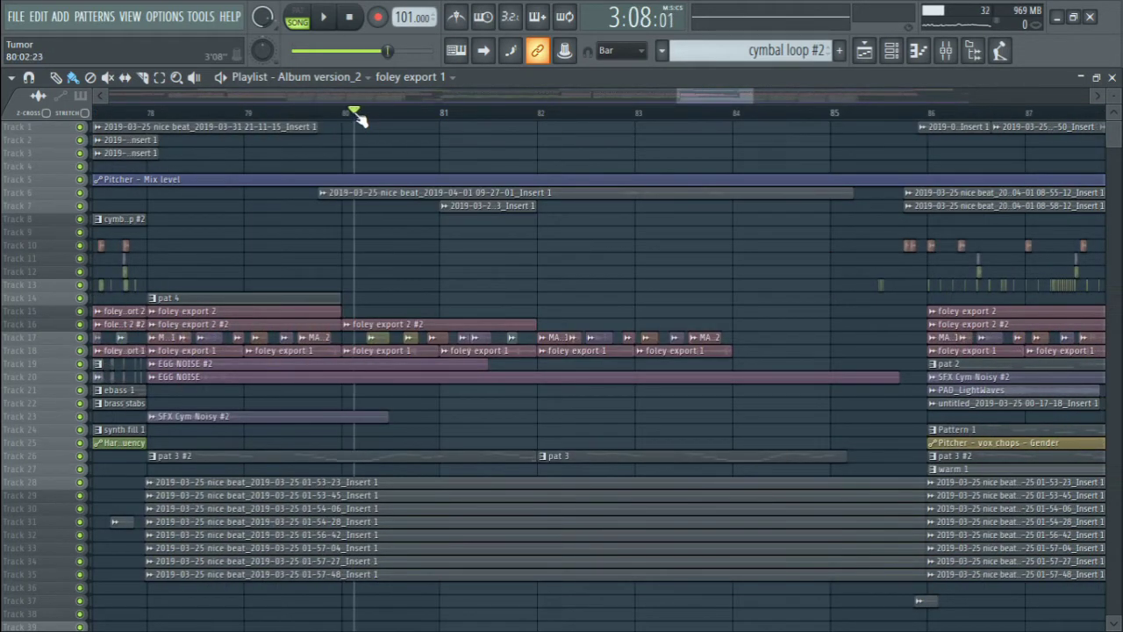
pyautogui.click(153, 112)
pyautogui.moveTo(167, 112); pyautogui.dragTo(180, 112)
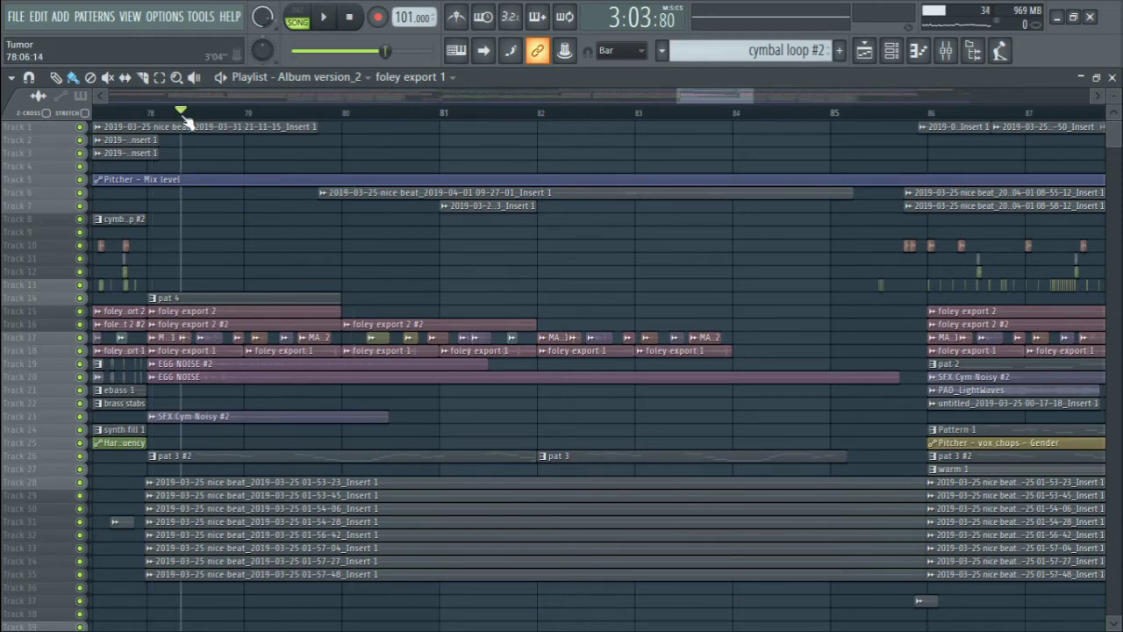
pyautogui.scroll(-1, 301, 119)
pyautogui.scroll(2, 338, 118)
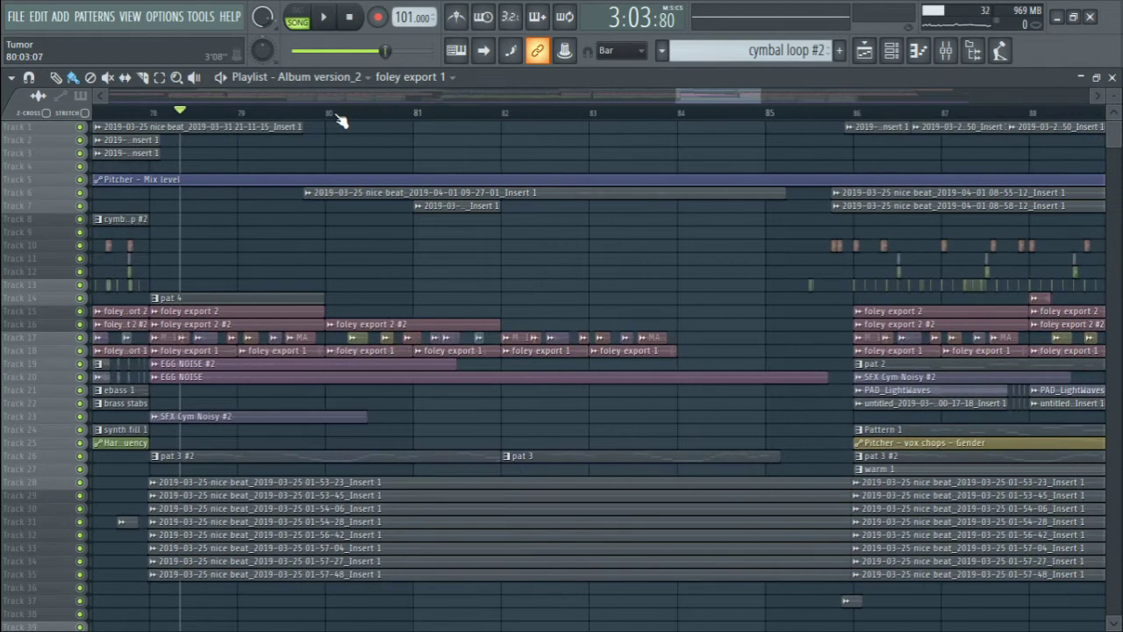
pyautogui.press('space')
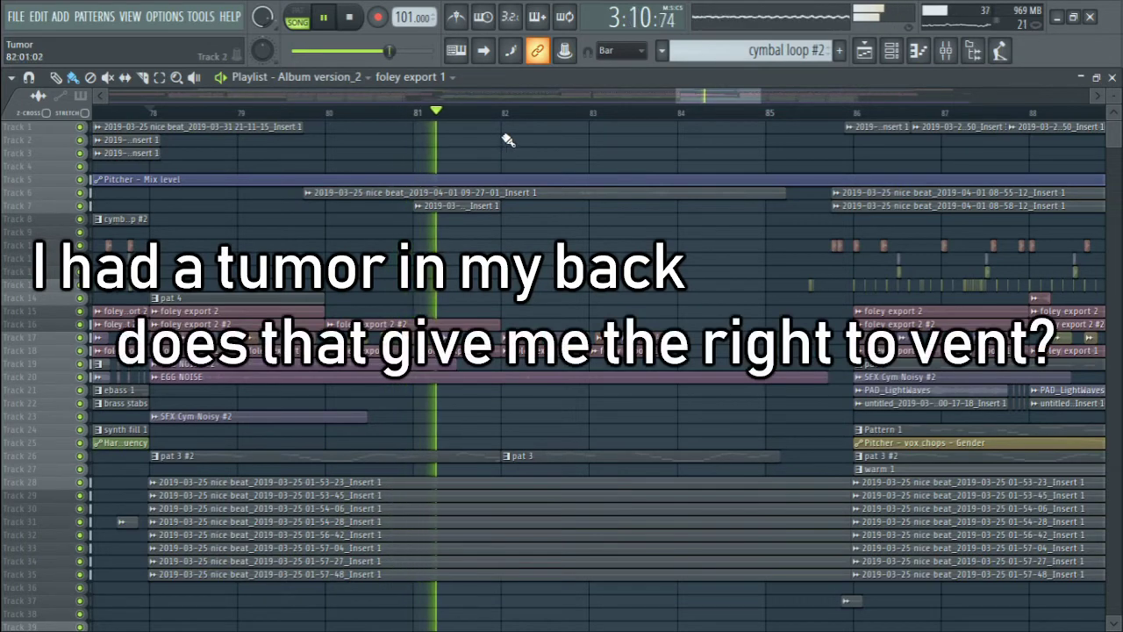
pyautogui.press('space')
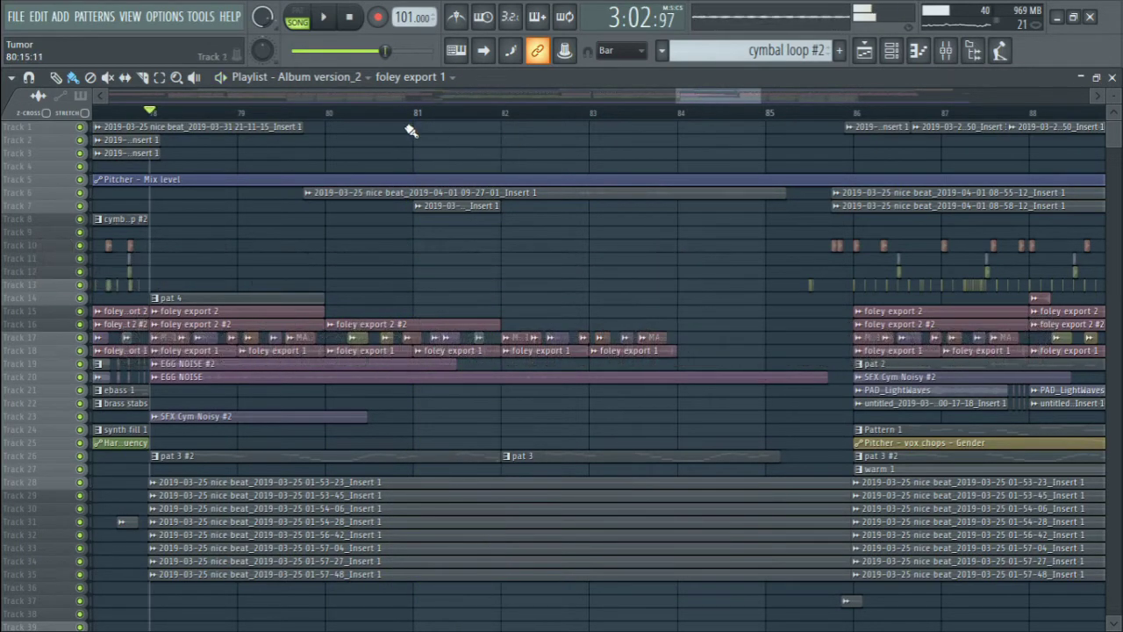
# - Move the playback position to bar 82 and play the vocals and backing layers past bar 85
pyautogui.moveTo(416, 115); pyautogui.dragTo(441, 131)
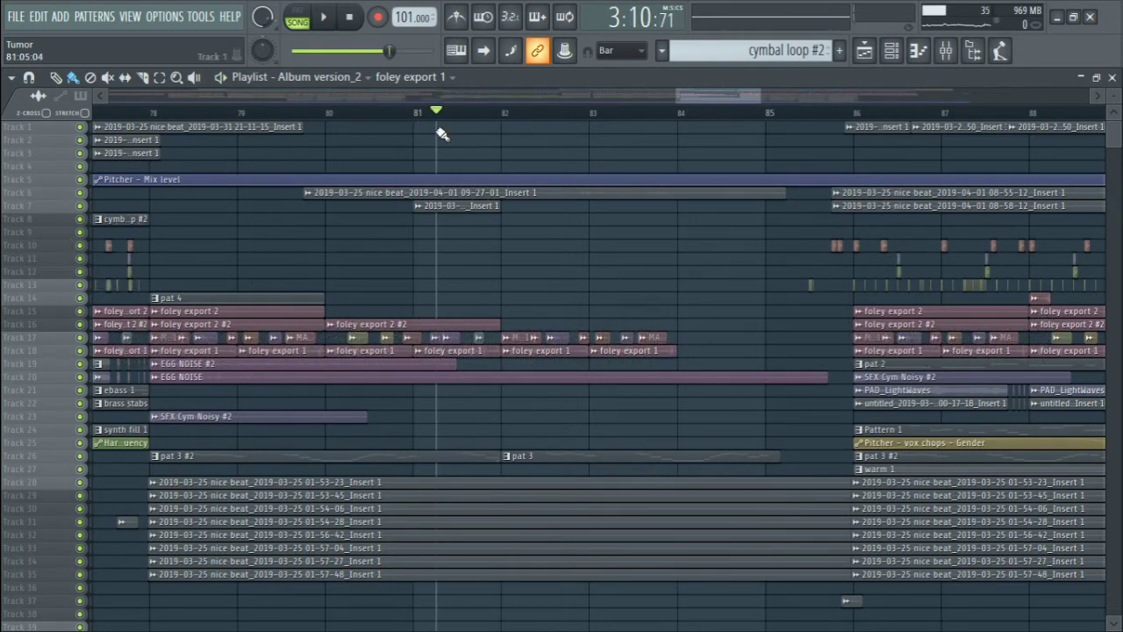
pyautogui.click(416, 117)
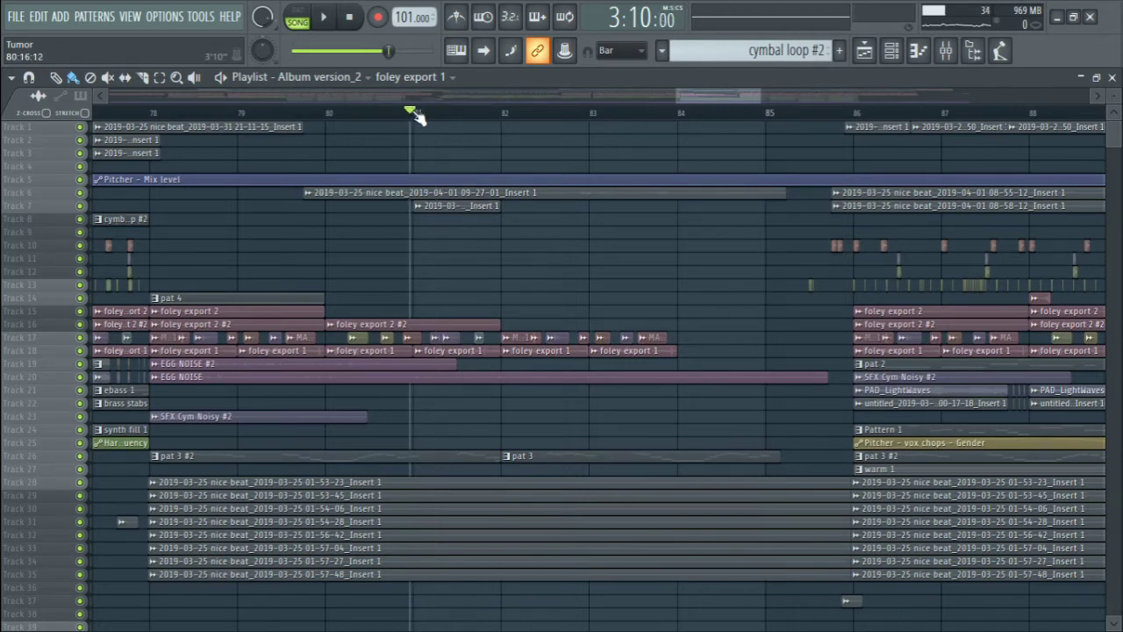
pyautogui.click(503, 121)
pyautogui.press('space')
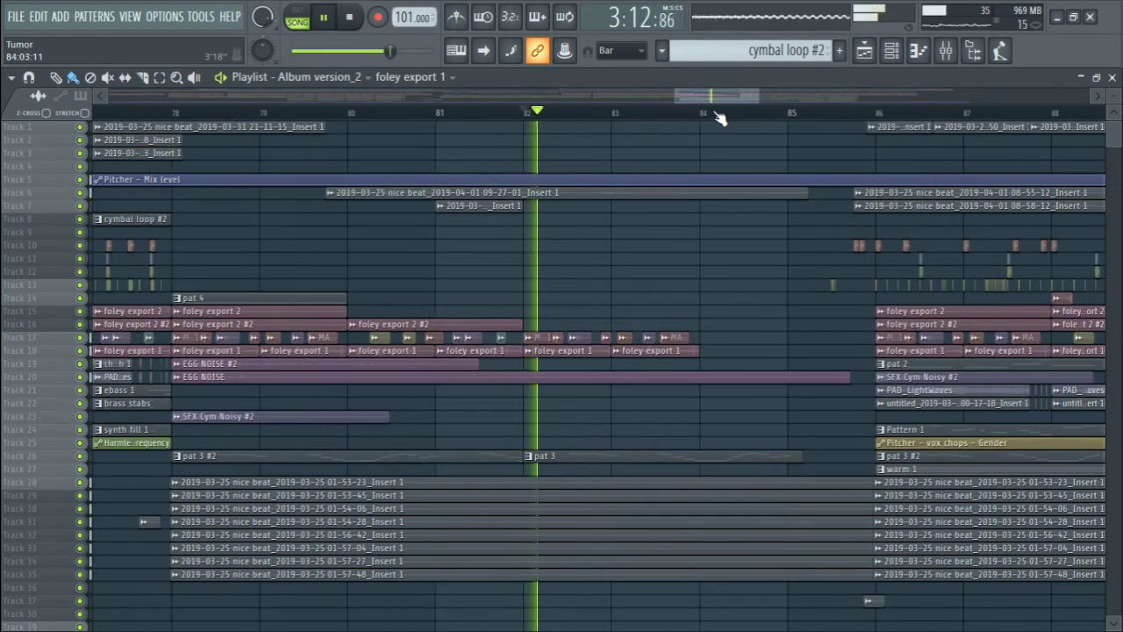
pyautogui.scroll(2, 721, 115)
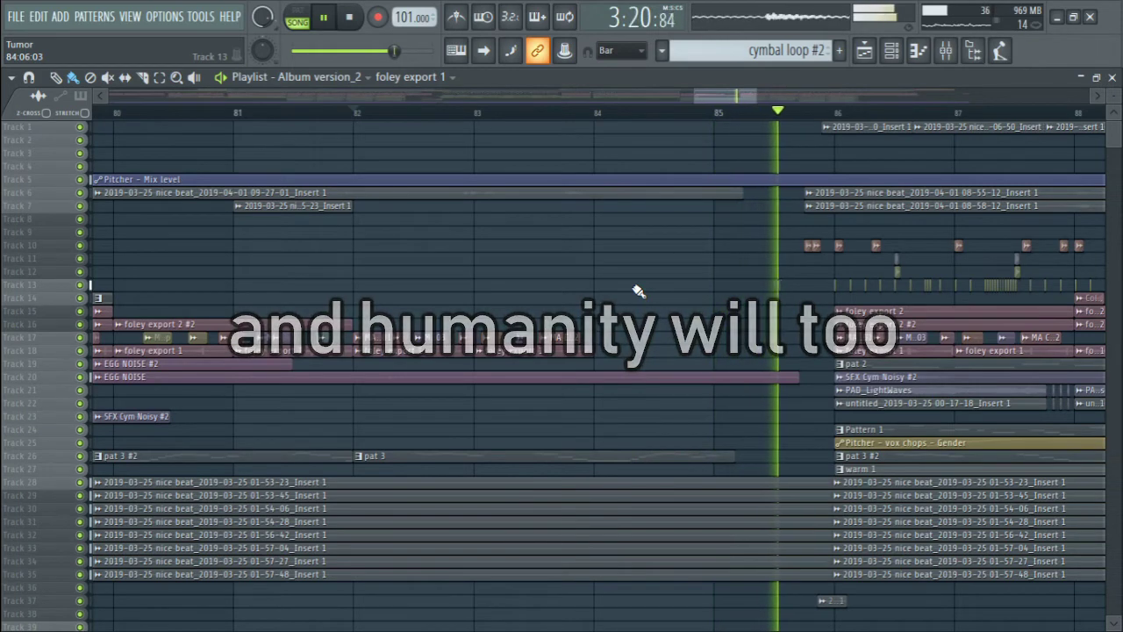
pyautogui.press('space')
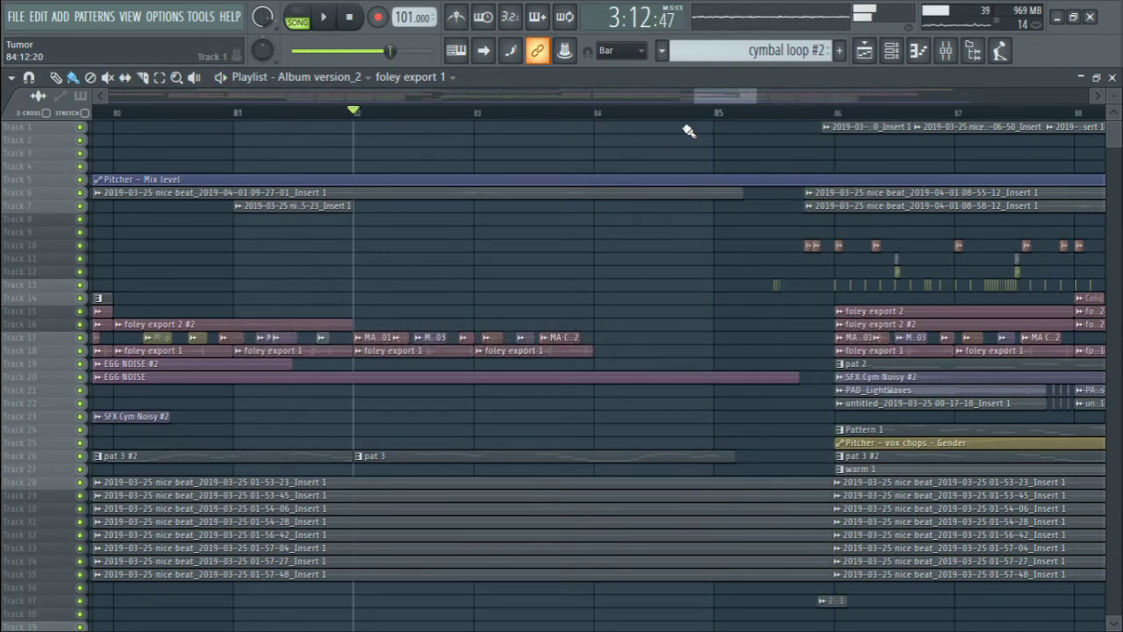